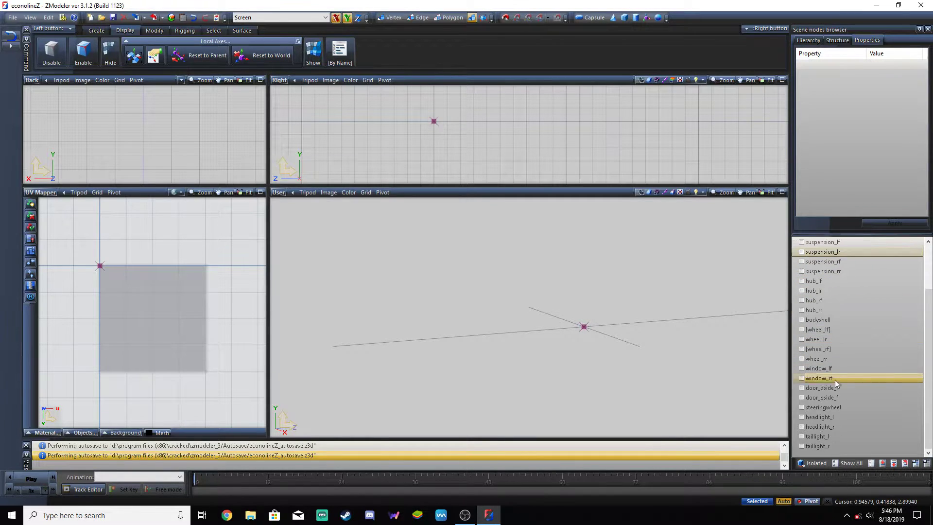
- Show all the truck parts from chassis through taillight_r and examine the complete vehicle
scroll(826, 384, down, 2)
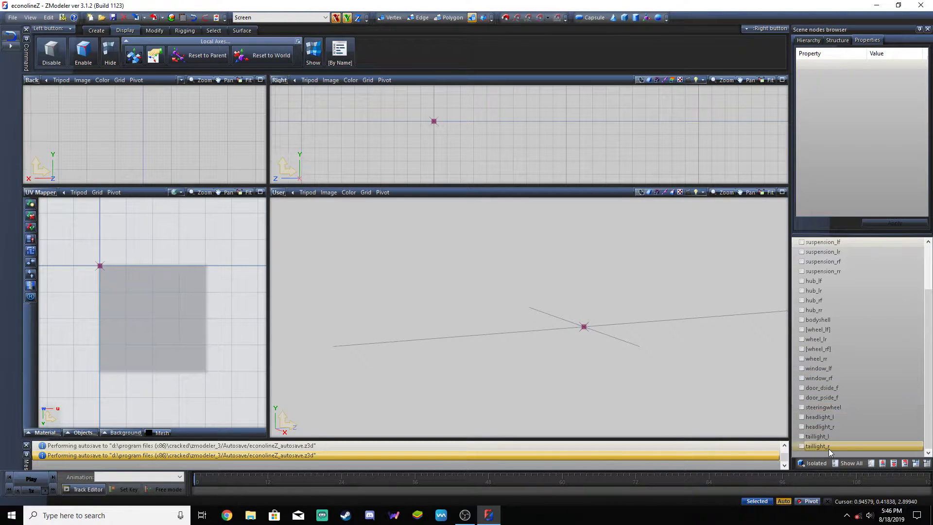
shift+click(829, 448)
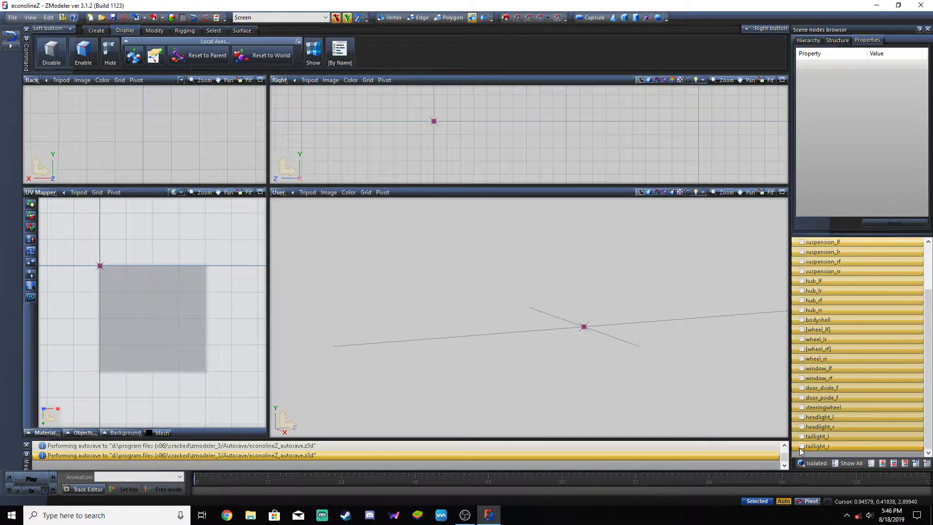
click(802, 446)
middle_drag(737, 361, 704, 353)
click(164, 32)
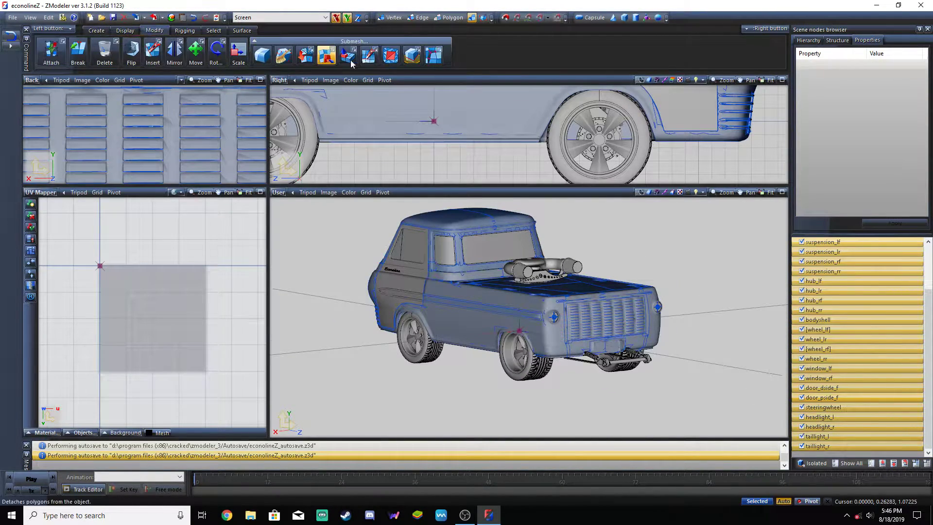
click(390, 54)
middle_drag(638, 238, 691, 235)
scroll(515, 340, up, 2)
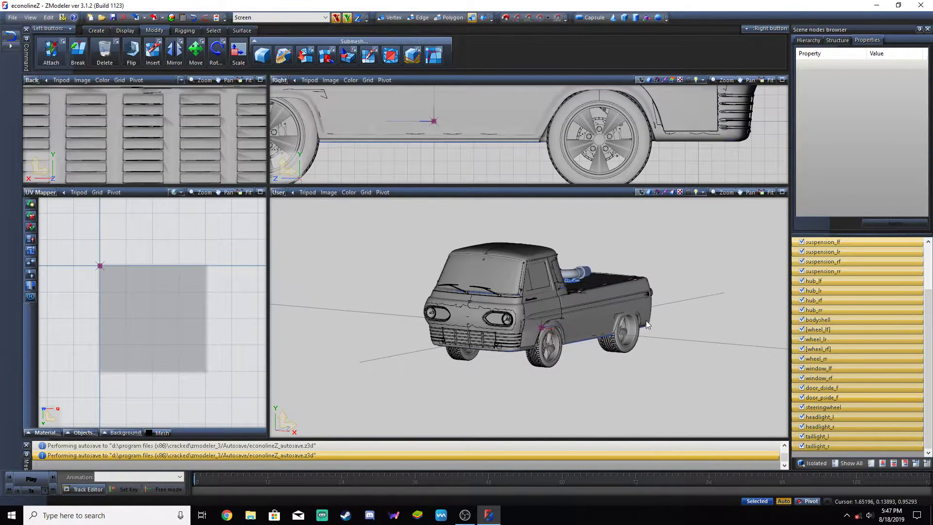
drag(677, 290, 693, 323)
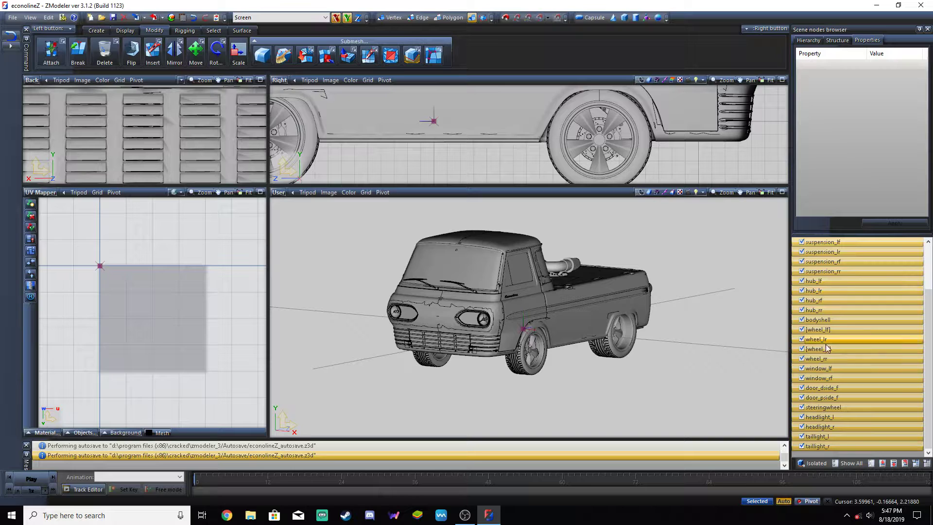
- Hide all the parts, show only bodyshell, and examine its headlight openings and overall body
scroll(849, 404, up, 2)
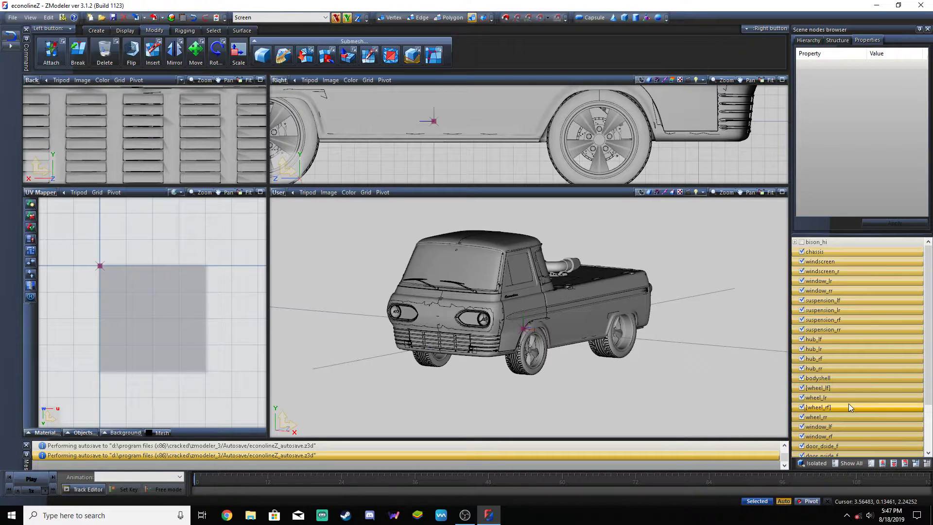
click(801, 427)
scroll(821, 340, down, 2)
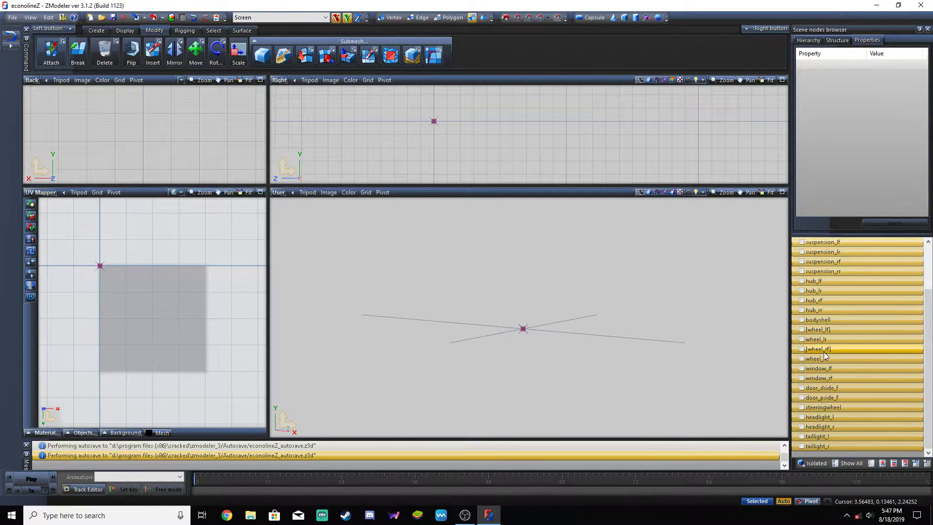
click(829, 319)
click(802, 319)
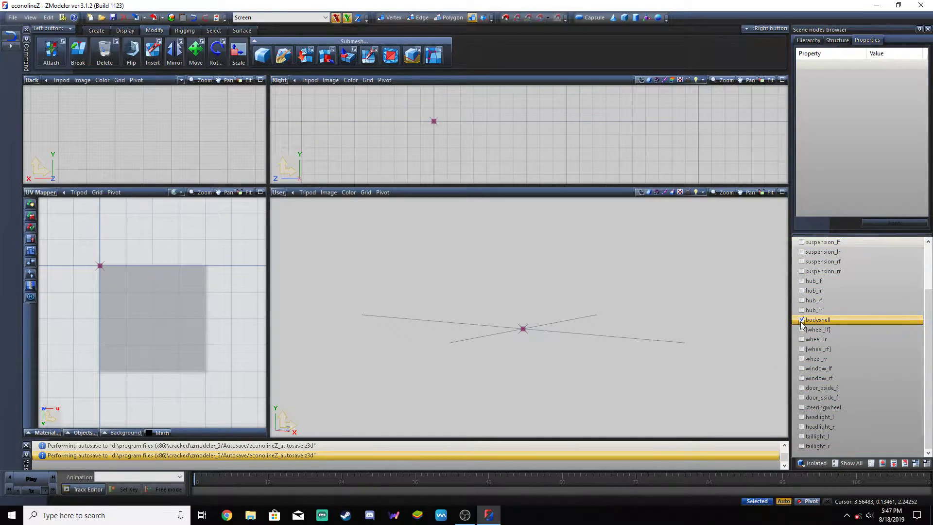
mouse_move(674, 327)
middle_down()
mouse_move(666, 342)
mouse_move(625, 324)
mouse_move(610, 301)
mouse_move(575, 302)
mouse_move(534, 324)
mouse_move(552, 320)
middle_up()
scroll(552, 321, up, 10)
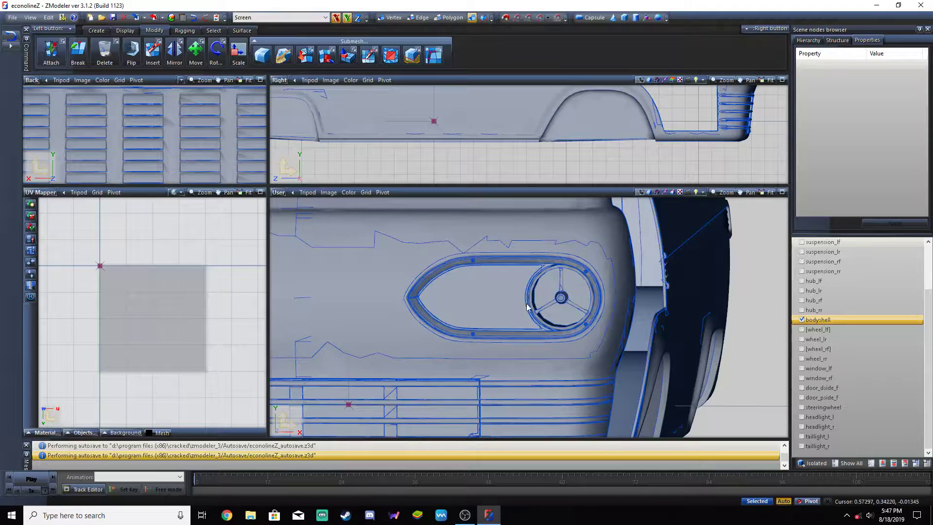
scroll(629, 327, down, 10)
middle_drag(628, 328, 654, 299)
scroll(654, 299, down, 5)
middle_drag(583, 248, 572, 277)
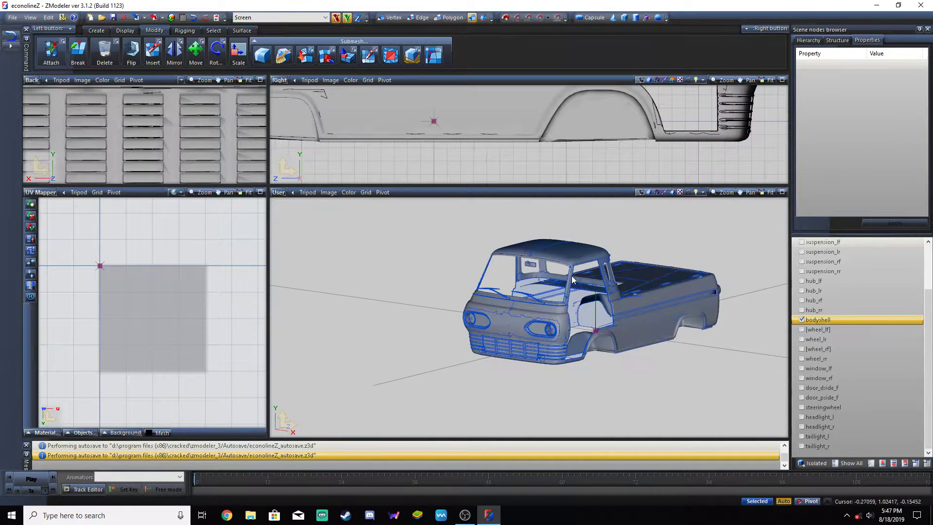
- Hide bodyshell and show only chassis, bringing the seat, dashboard and engine into view
click(802, 320)
scroll(825, 301, up, 2)
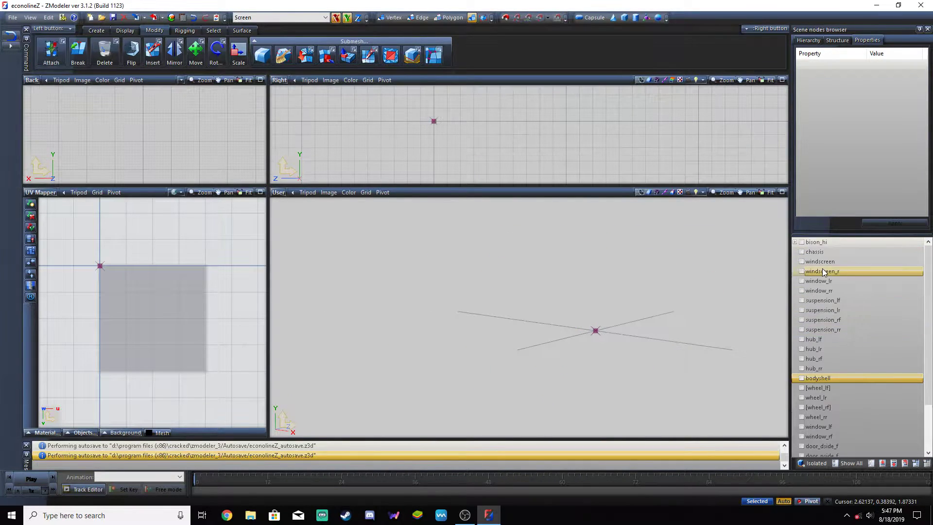
click(801, 251)
middle_drag(708, 265, 668, 264)
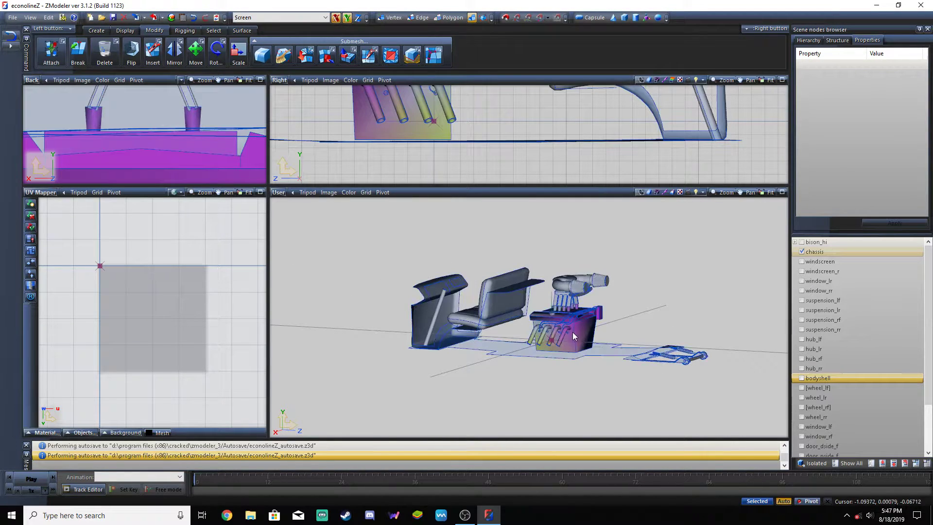
middle_drag(571, 333, 604, 297)
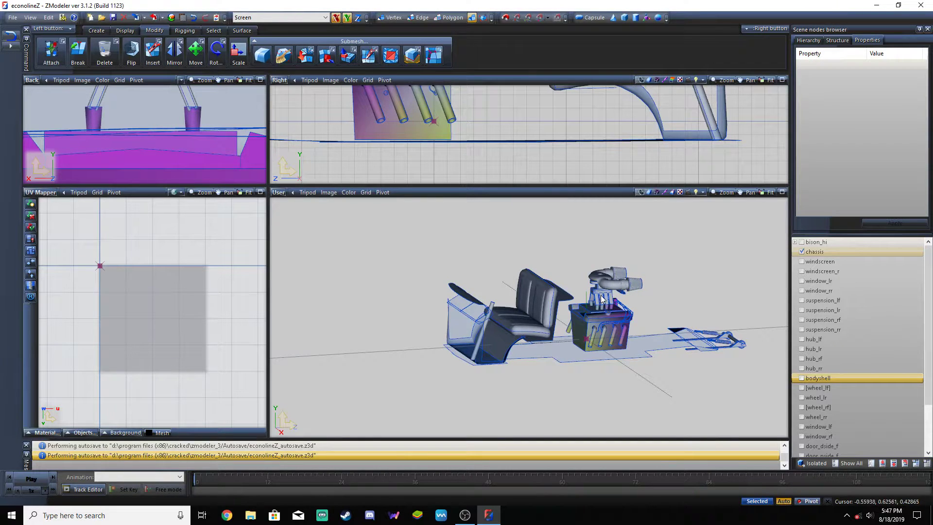
middle_drag(620, 280, 654, 301)
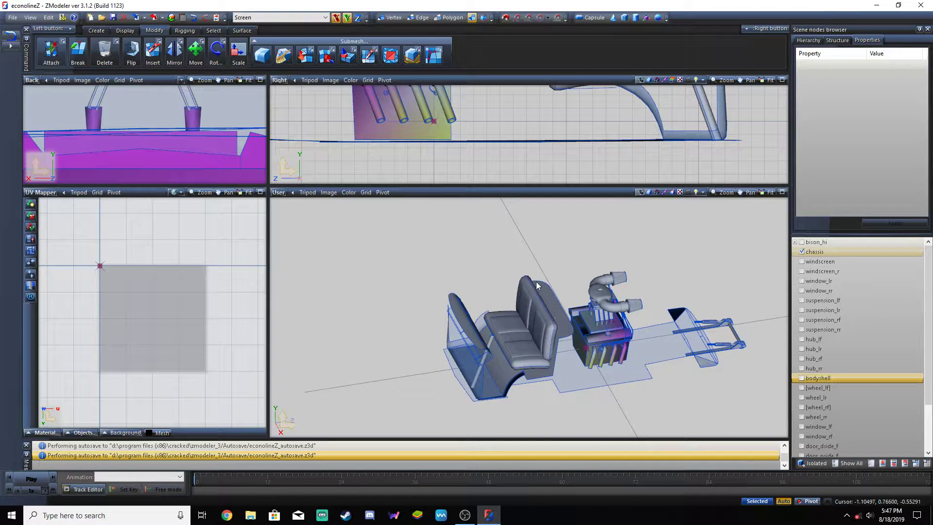
middle_drag(536, 374, 515, 336)
click(515, 336)
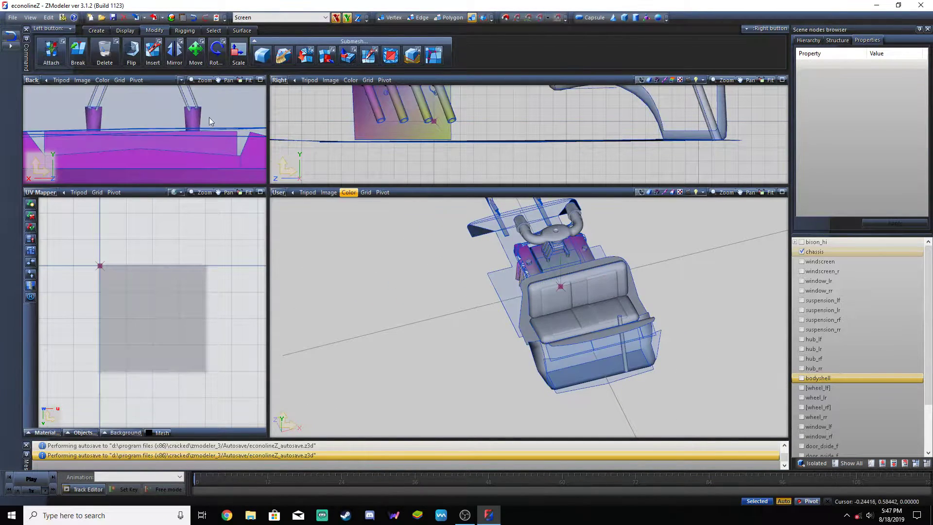
- Change the Back viewport to the Front view of the chassis
click(96, 30)
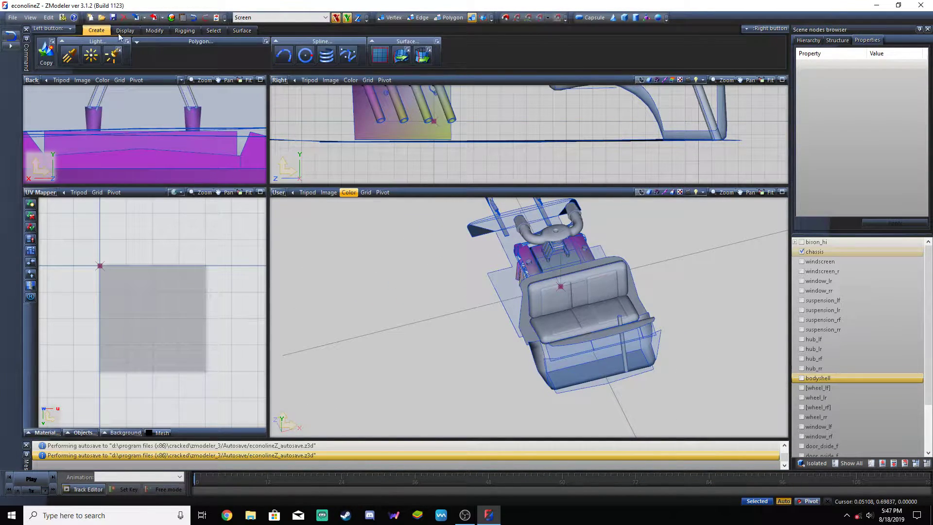
click(380, 56)
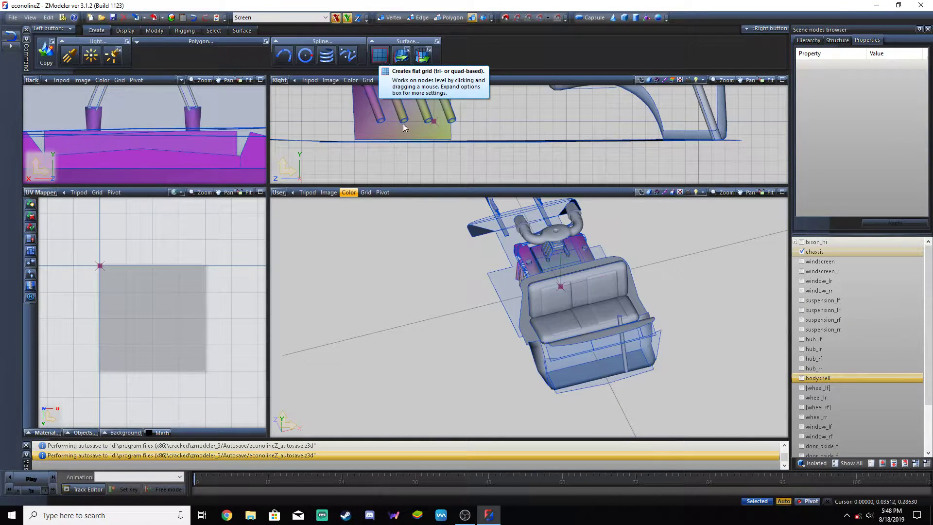
scroll(454, 153, down, 5)
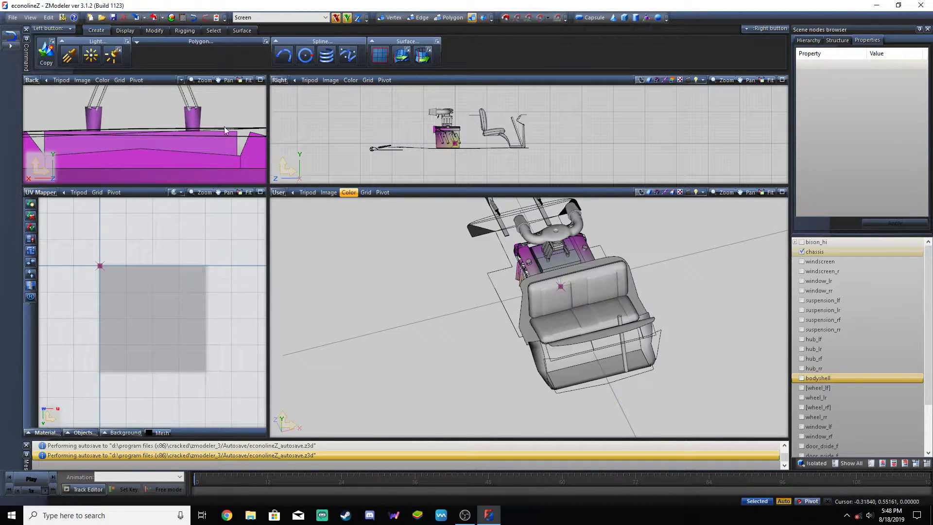
scroll(220, 118, down, 4)
click(32, 80)
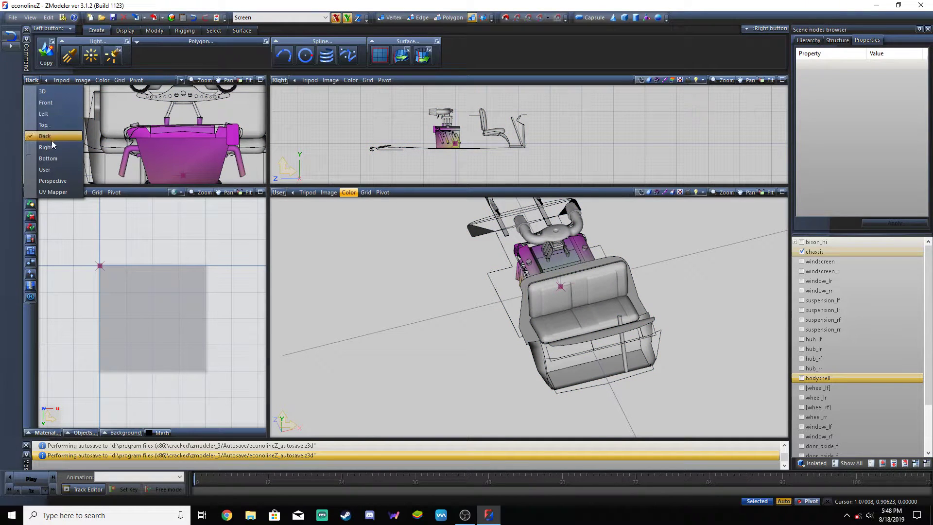
click(46, 102)
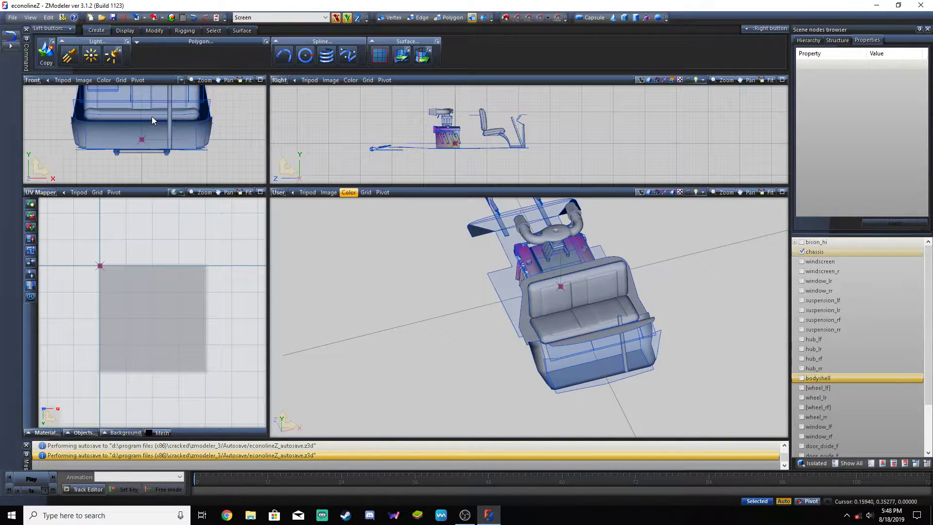
- Create a flat grid over the rectangular dashboard slot in the Front view, with 2 columns and 3 rows
click(380, 57)
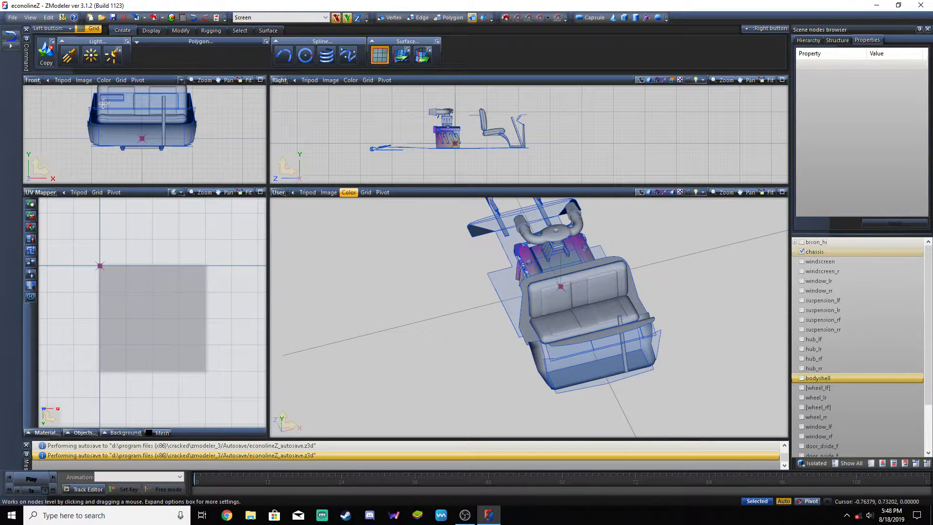
scroll(124, 103, up, 5)
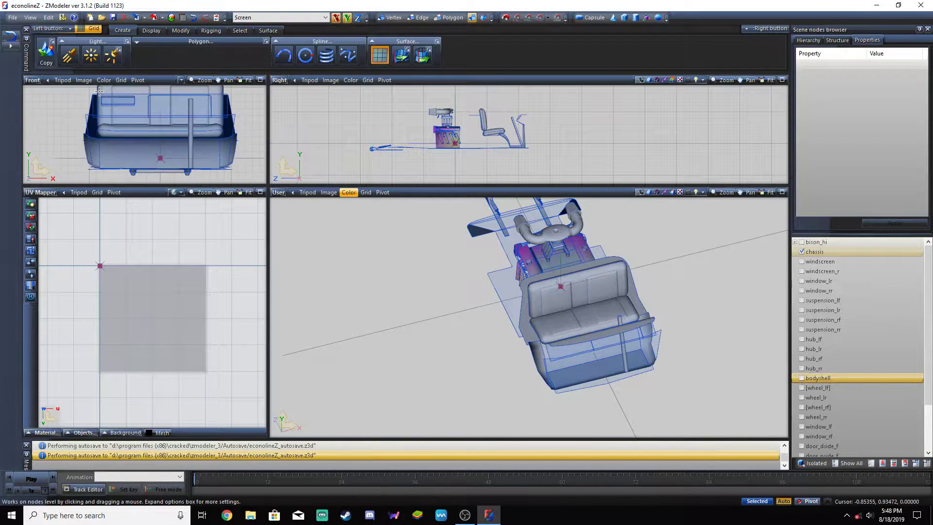
scroll(128, 122, up, 2)
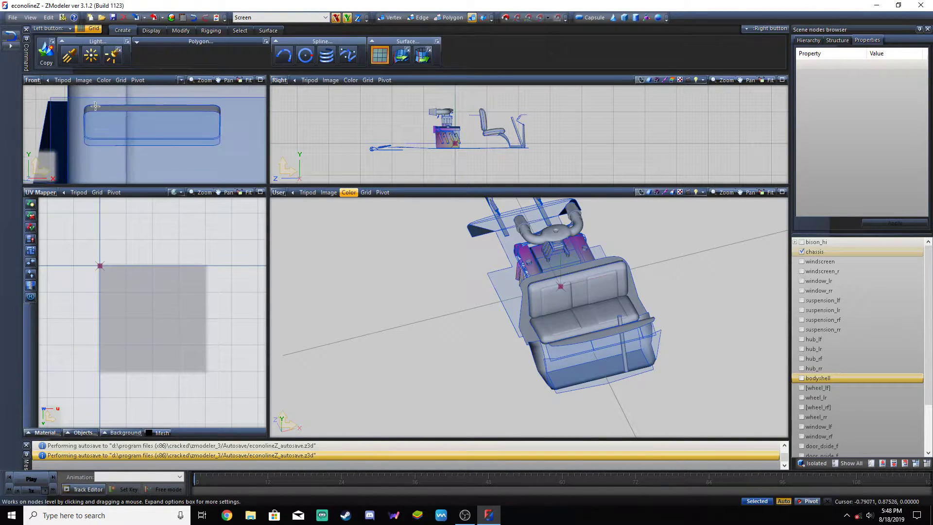
drag(84, 103, 220, 139)
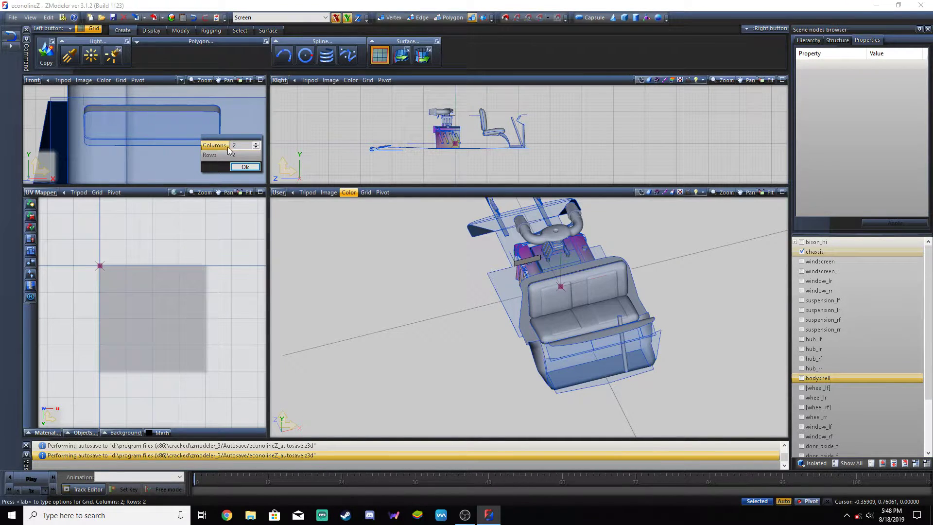
click(243, 145)
click(239, 155)
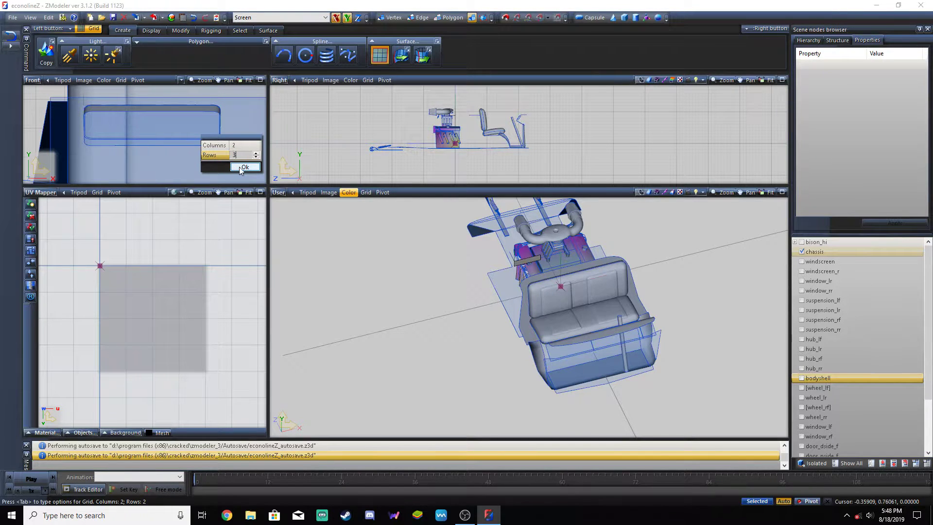
click(244, 168)
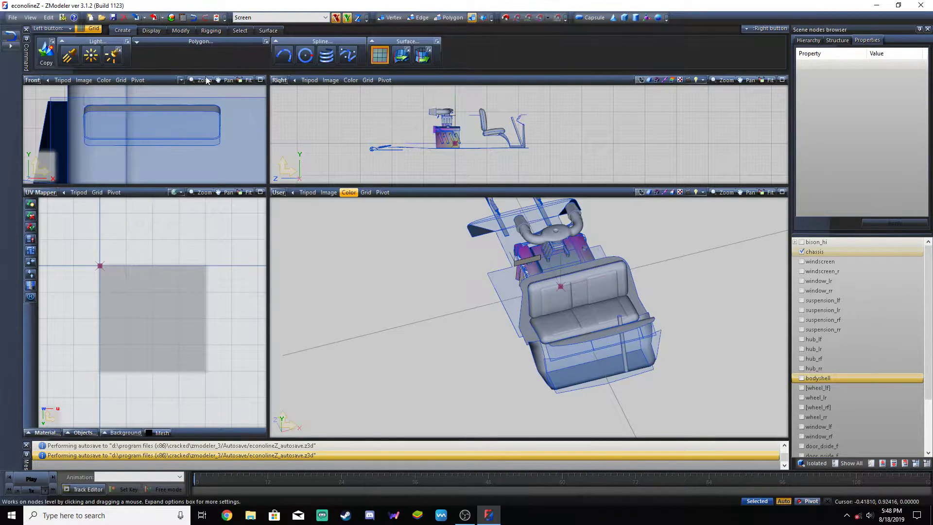
- Move the new grid along the world Z axis to sit just in front of the dashboard
scroll(212, 139, down, 5)
middle_drag(640, 287, 665, 257)
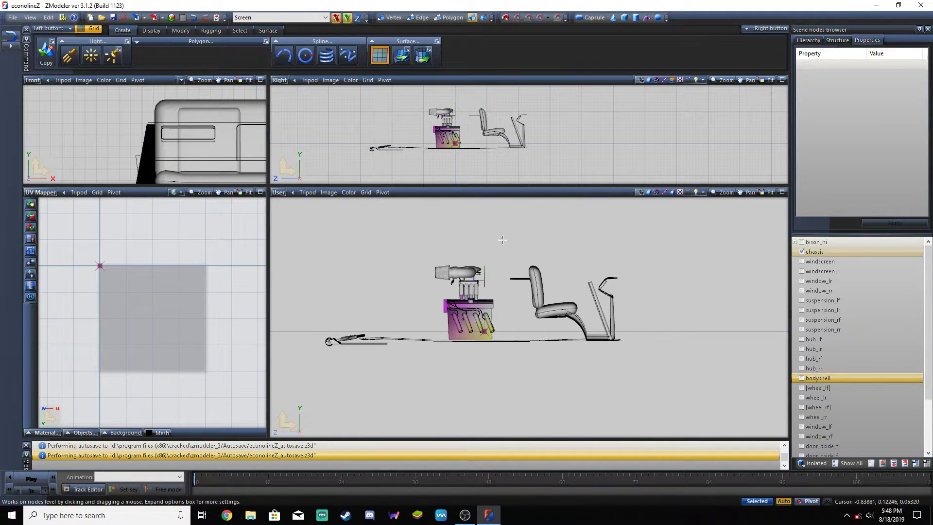
mouse_move(505, 351)
middle_down()
mouse_move(497, 355)
mouse_move(515, 345)
middle_up()
click(166, 125)
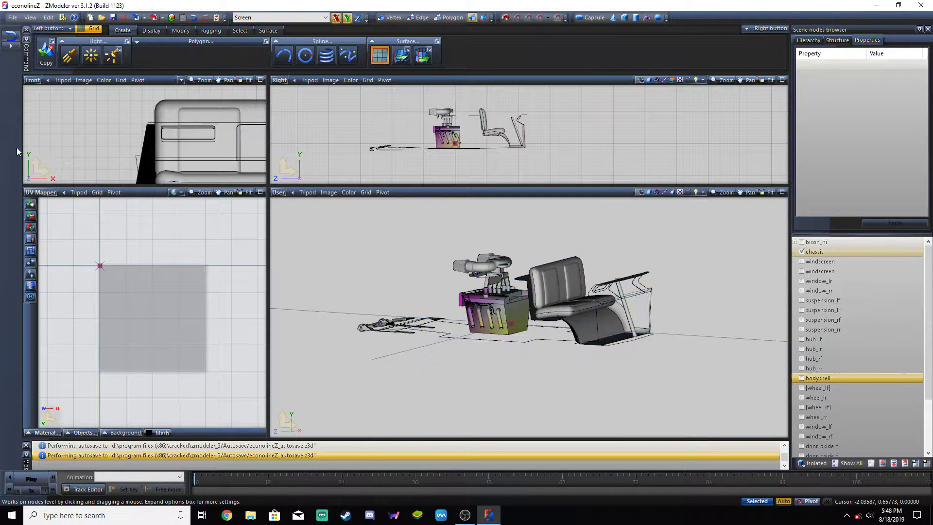
middle_drag(451, 298, 517, 310)
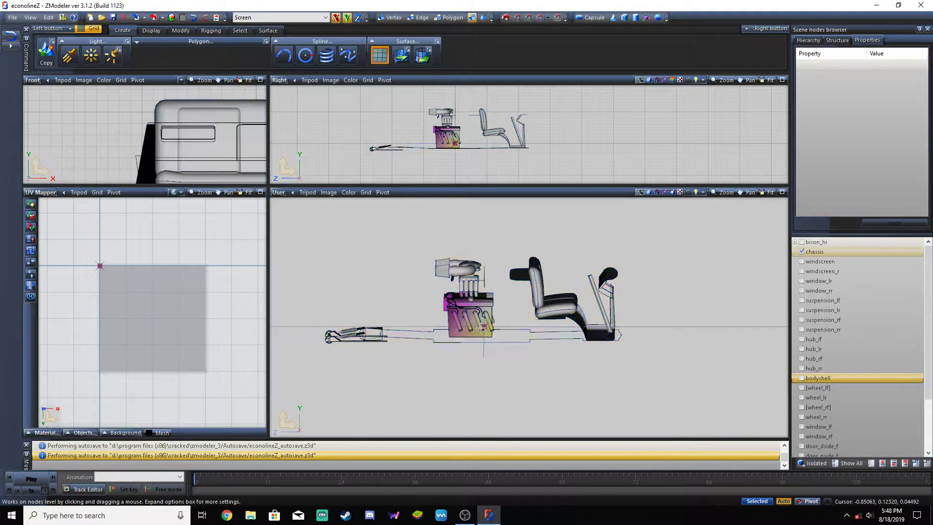
click(175, 31)
click(194, 50)
middle_drag(457, 208, 445, 217)
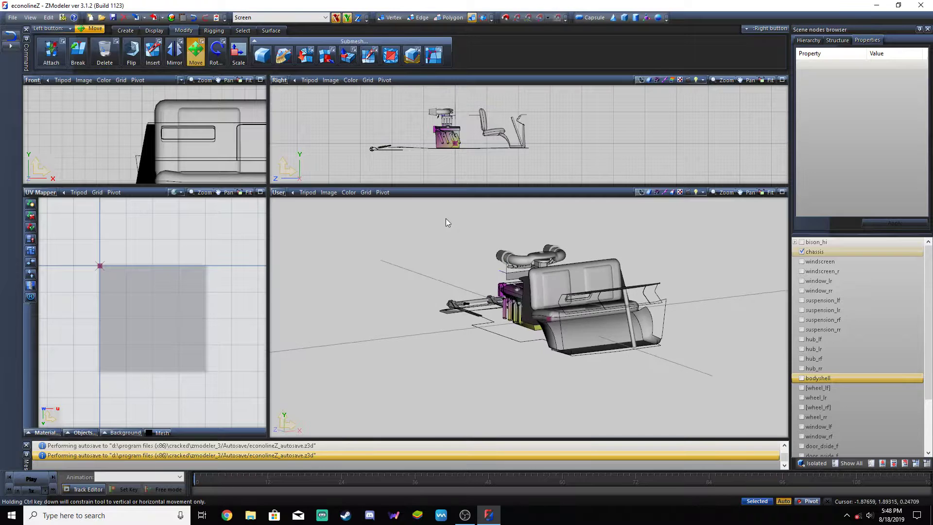
click(277, 429)
drag(611, 311, 642, 320)
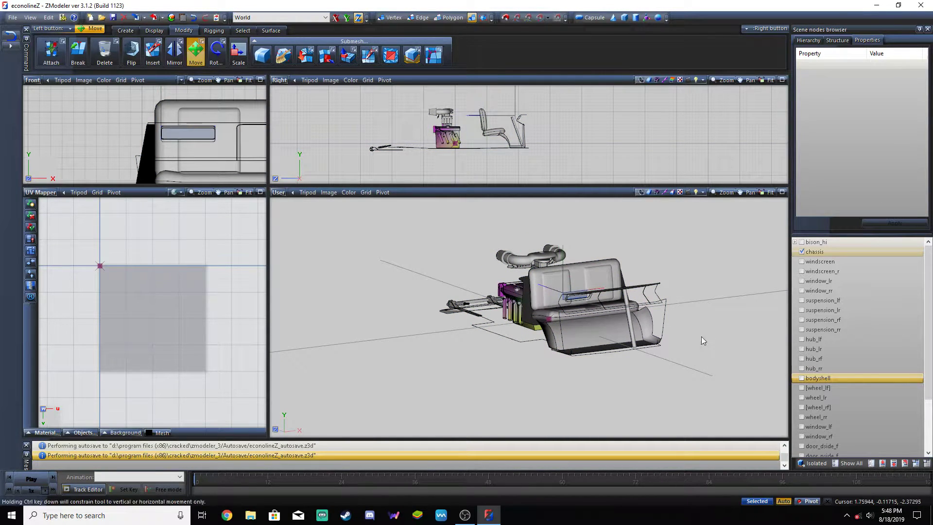
- Flip the new grid so its faces point toward the seat
scroll(708, 338, up, 5)
mouse_move(720, 336)
middle_down()
mouse_move(737, 335)
mouse_move(694, 335)
mouse_move(704, 332)
middle_up()
click(131, 51)
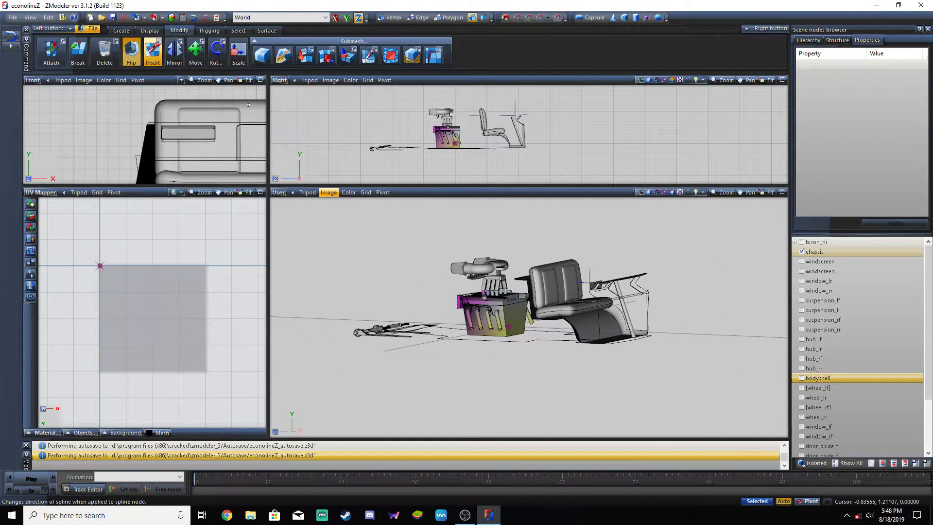
middle_drag(591, 285, 550, 265)
- Open the grid in front of the dashboard for vertex-level editing with the Move tool
click(196, 51)
middle_drag(491, 225, 462, 203)
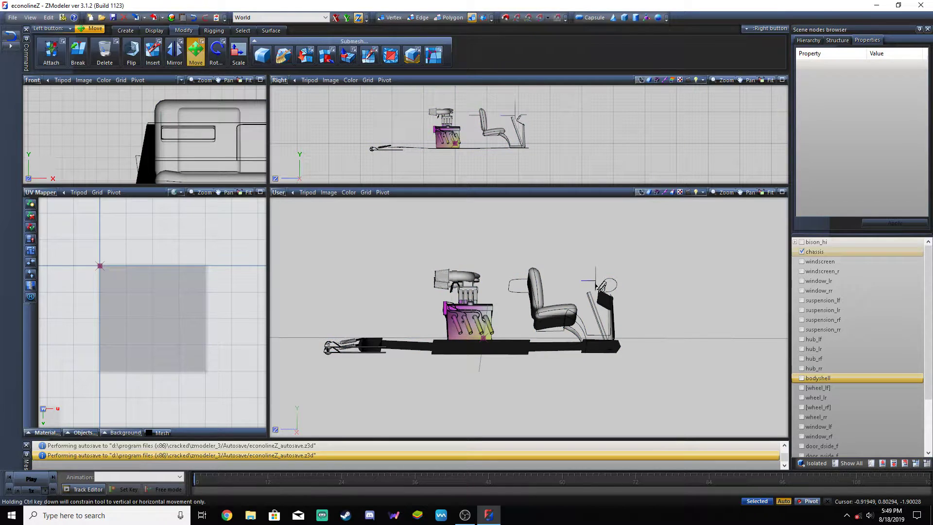
scroll(600, 289, up, 5)
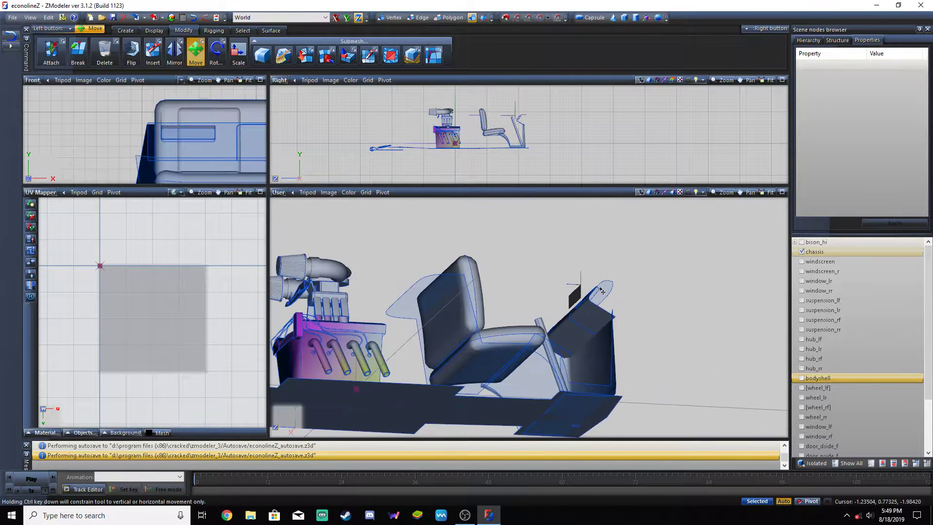
scroll(600, 289, up, 4)
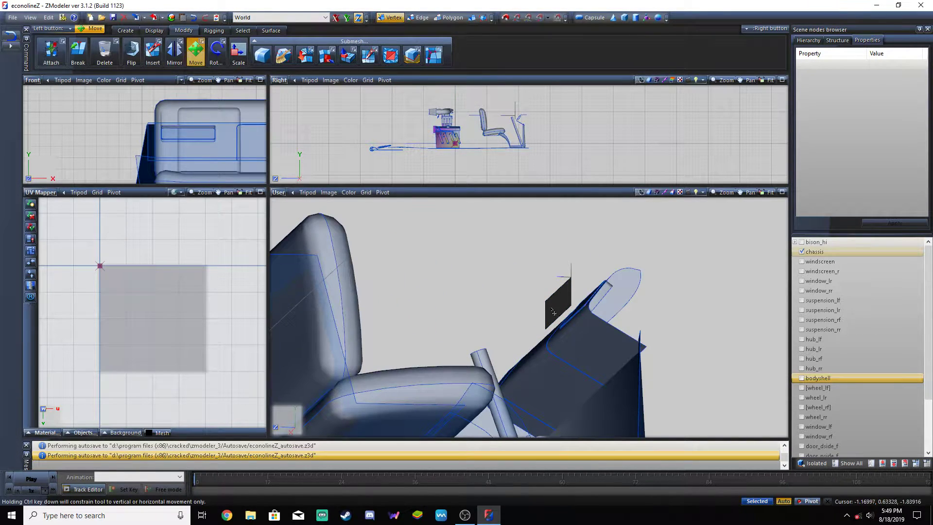
click(558, 312)
middle_drag(558, 311, 616, 261)
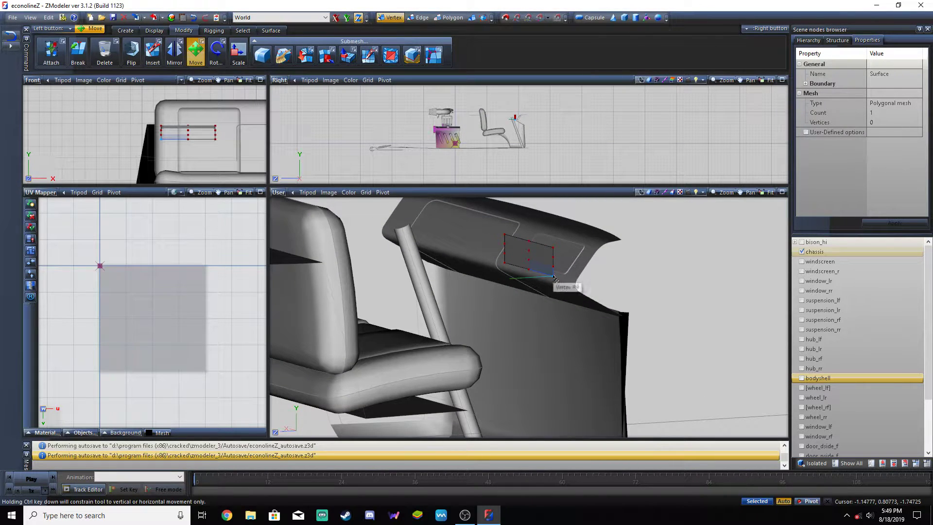
drag(555, 278, 553, 262)
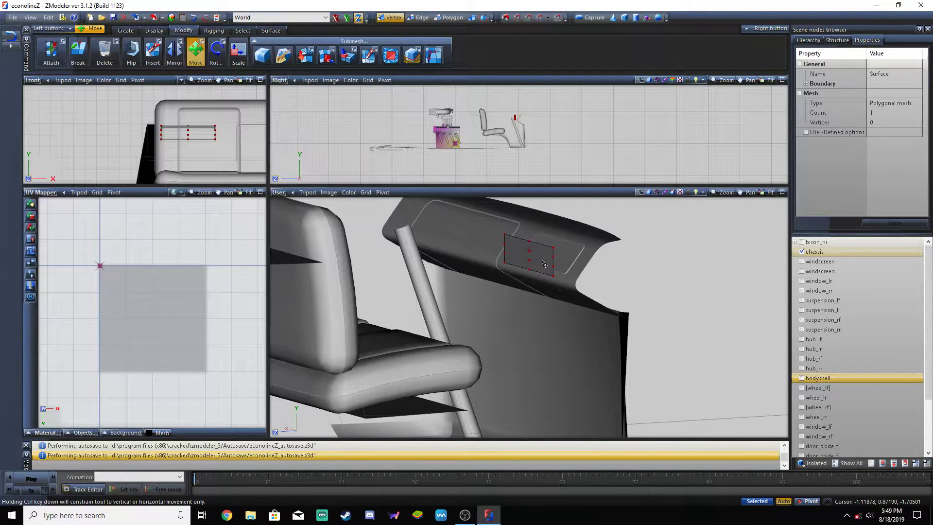
click(449, 18)
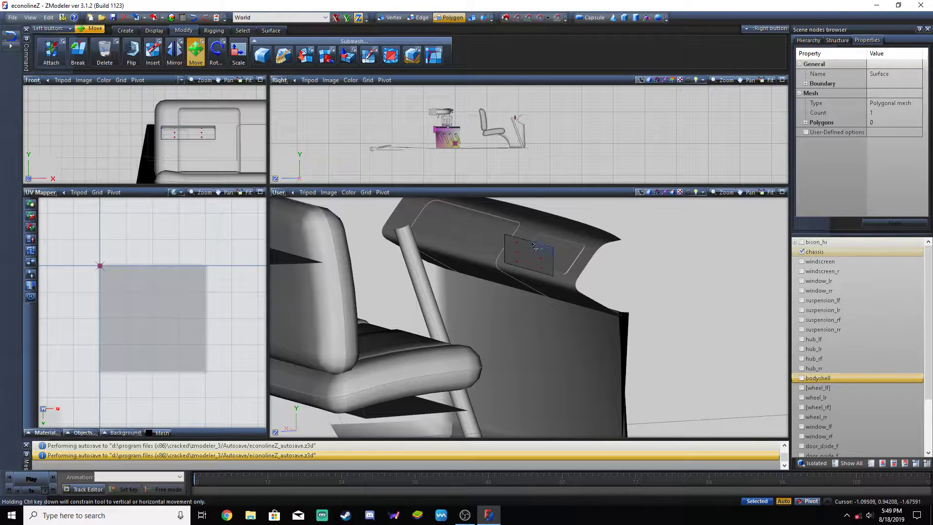
click(391, 18)
middle_drag(561, 277, 607, 253)
- Select all the grid's vertices and move them along Z until the bottom row meets the dashboard surface
key(ctrl+a)
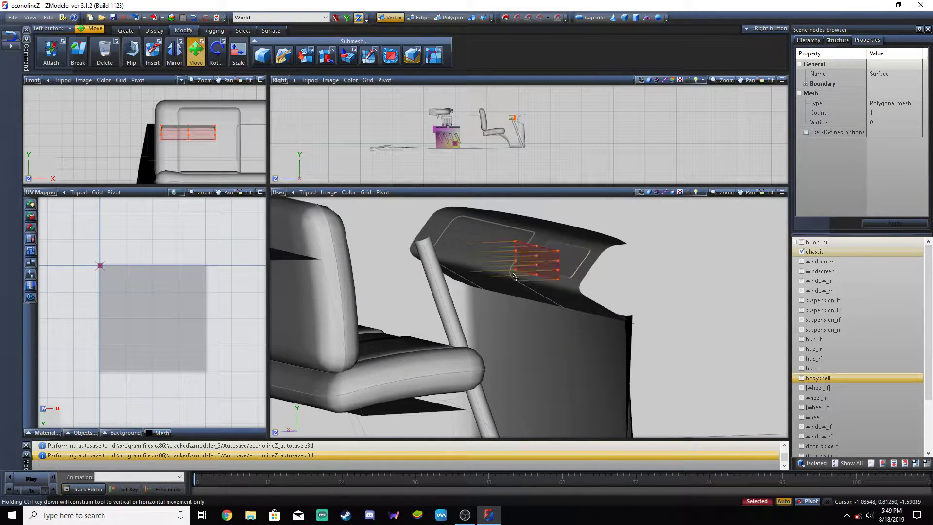
scroll(607, 253, up, 5)
drag(544, 293, 565, 292)
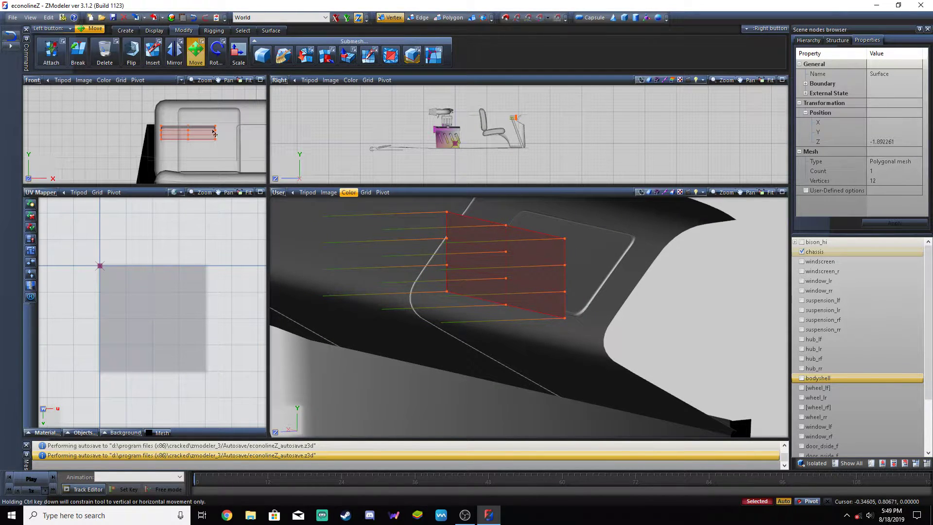
drag(567, 295, 584, 293)
- Deselect the grid's rows one by one from the bottom, moving the remaining rows along Z to match the dashboard's slope
right_drag(492, 320, 449, 281)
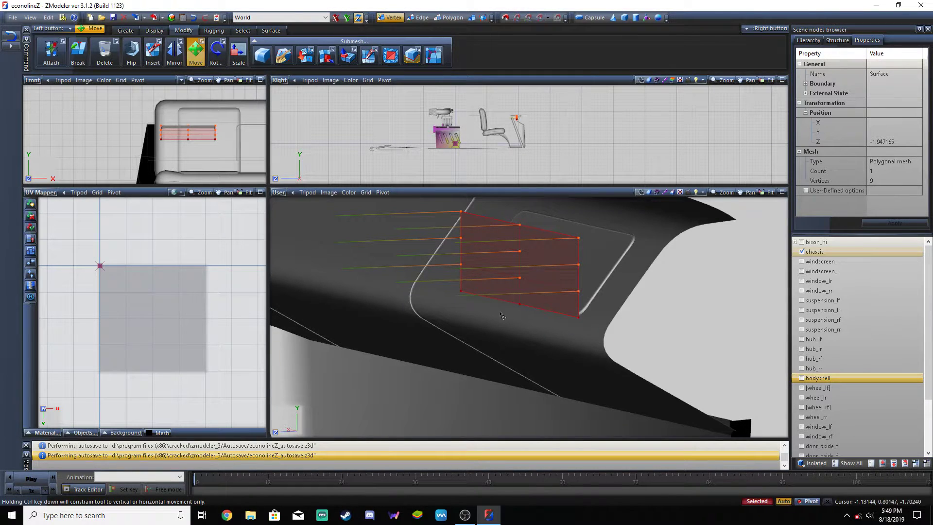
drag(588, 288, 604, 299)
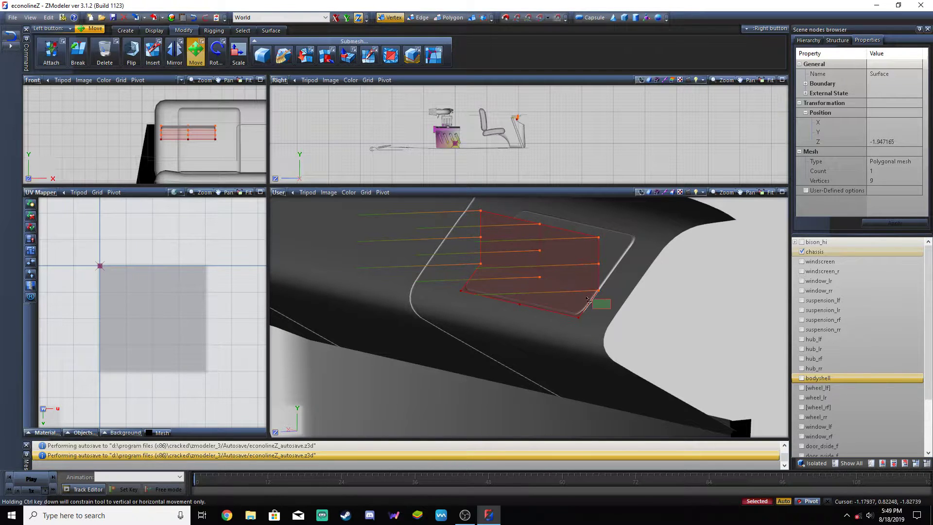
key(Delete)
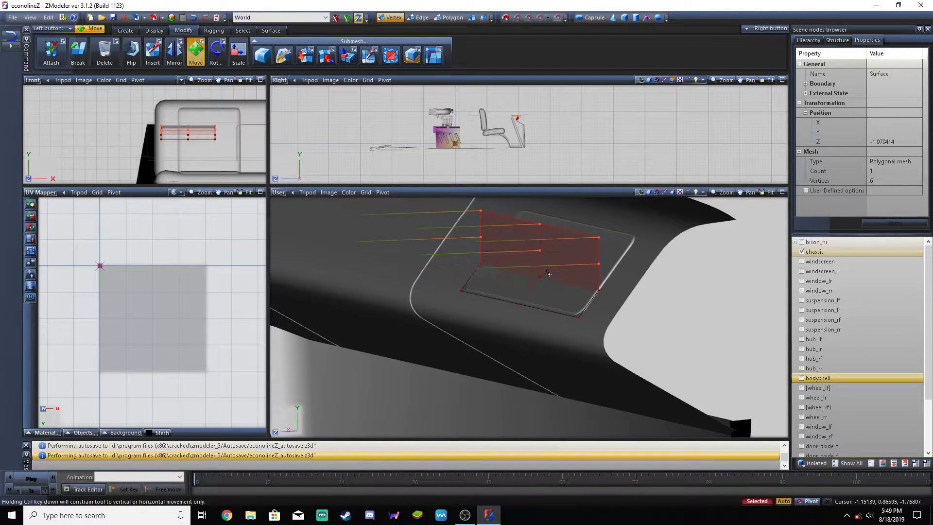
drag(540, 255, 585, 228)
right_click(618, 263)
right_click(559, 250)
- Reselect all twelve grid vertices to seat the slanted panel in the dashboard slot, then clear the selection and check the fit
right_drag(494, 208, 624, 308)
scroll(572, 274, down, 3)
drag(626, 310, 626, 310)
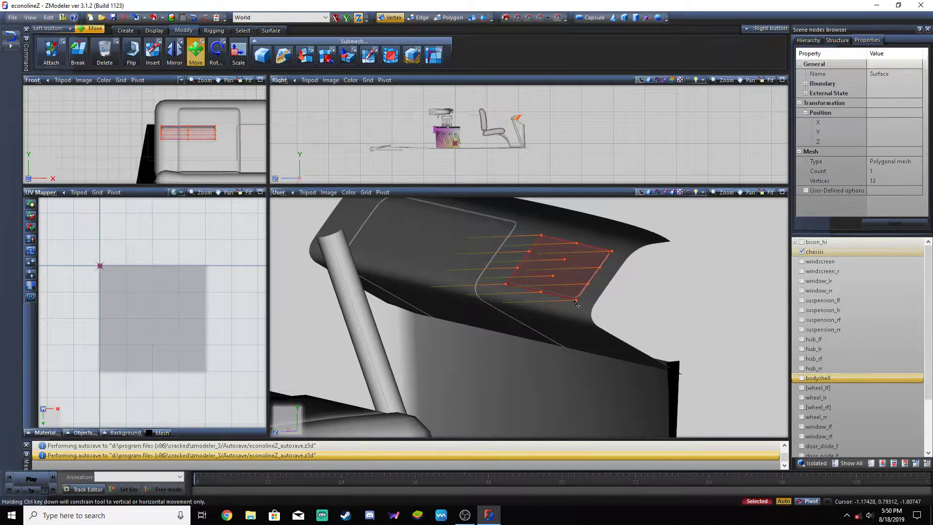
right_drag(701, 314, 702, 316)
middle_drag(702, 315, 683, 300)
middle_drag(459, 269, 514, 260)
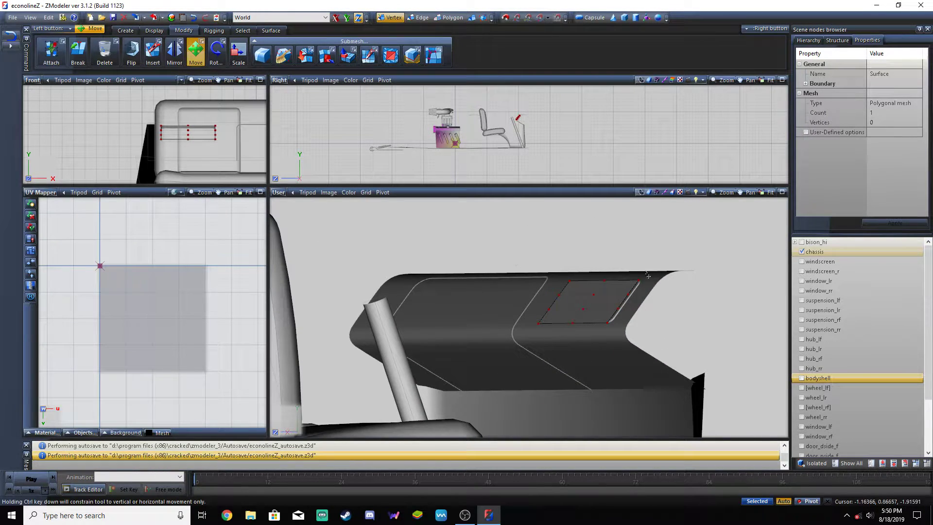
scroll(650, 274, up, 2)
mouse_move(649, 274)
middle_down()
mouse_move(644, 284)
mouse_move(644, 276)
middle_up()
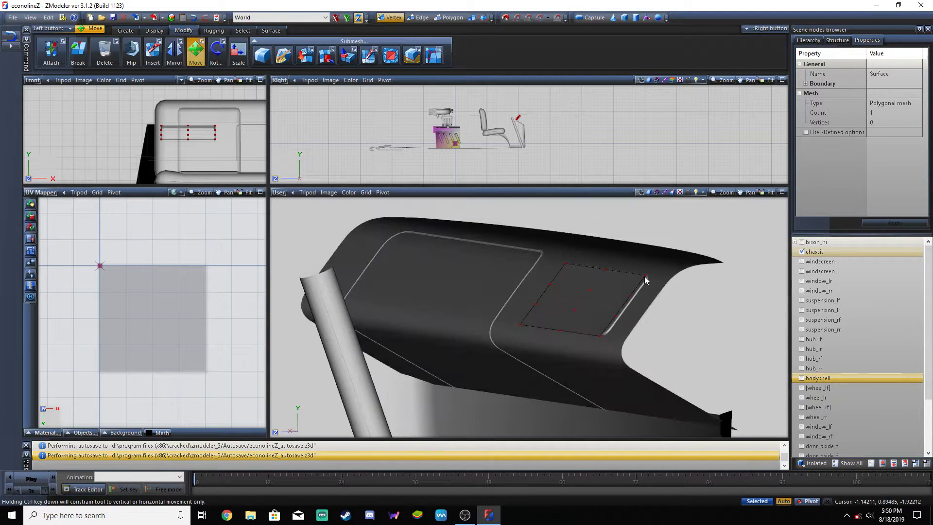
scroll(810, 343, down, 3)
- Leave vertex editing, hide the chassis and delete the Surface grid node
click(836, 446)
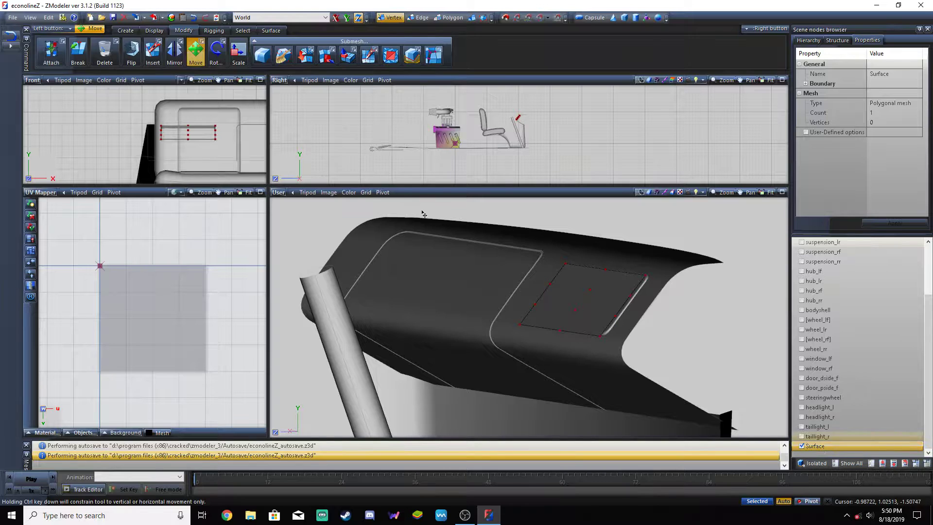
click(196, 51)
click(471, 17)
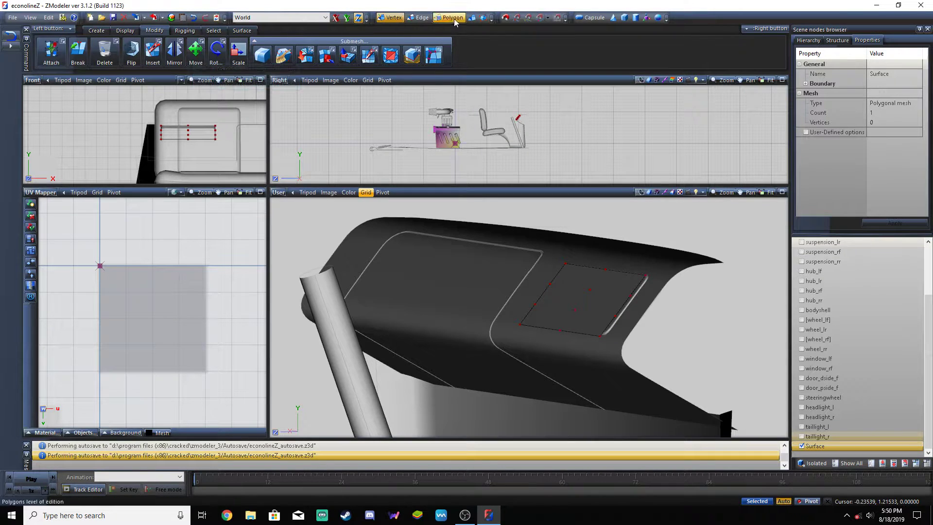
scroll(828, 374, up, 3)
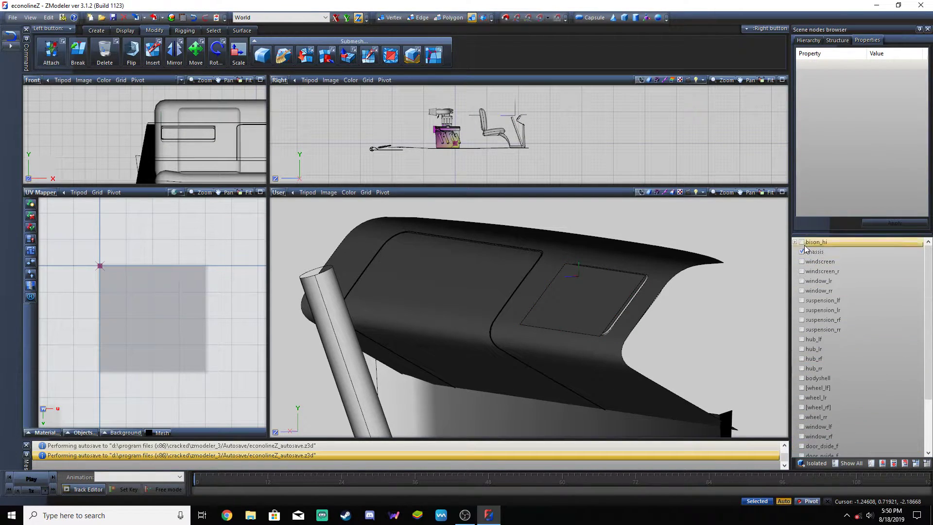
click(801, 251)
scroll(819, 388, down, 3)
right_click(820, 447)
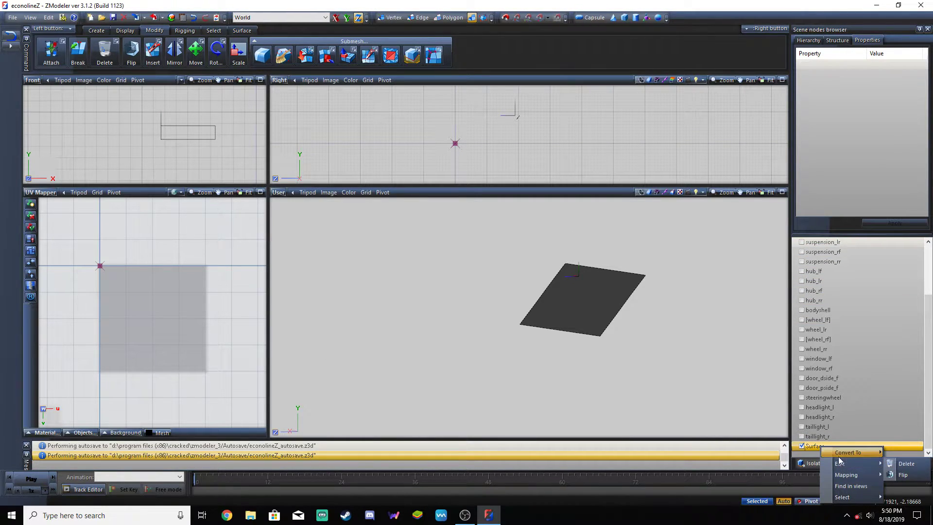
mouse_move(820, 451)
click(904, 463)
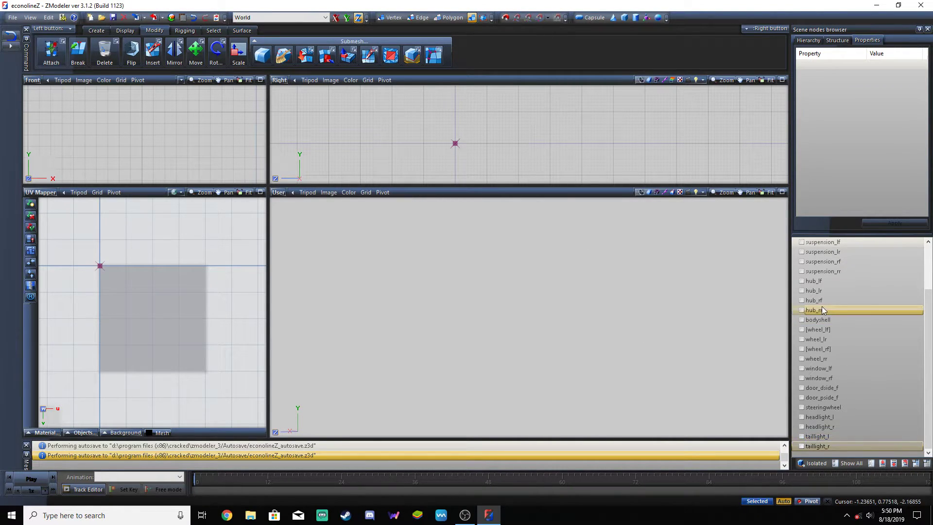
- Show the four suspension parts, the bodyshell and the chassis
scroll(811, 336, up, 2)
click(801, 330)
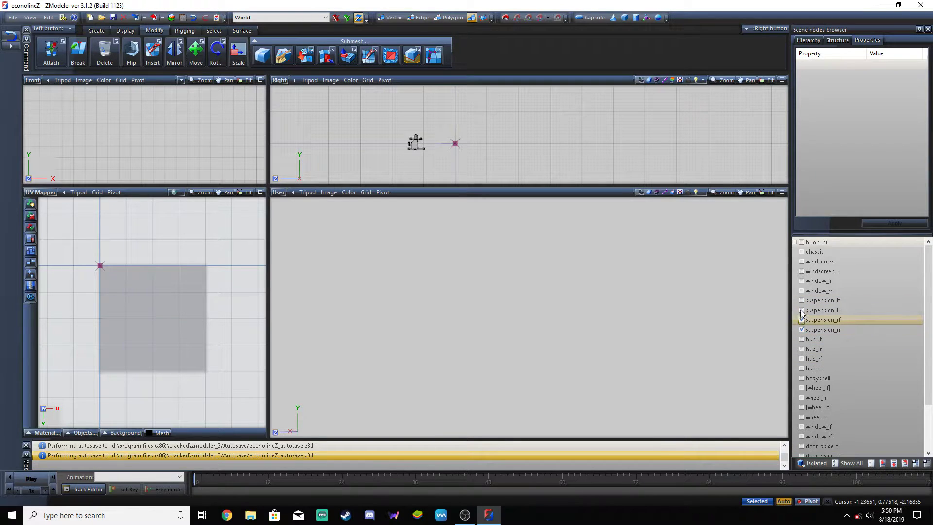
middle_drag(665, 264, 563, 332)
middle_drag(683, 364, 696, 352)
click(801, 378)
click(801, 251)
middle_drag(724, 316, 844, 331)
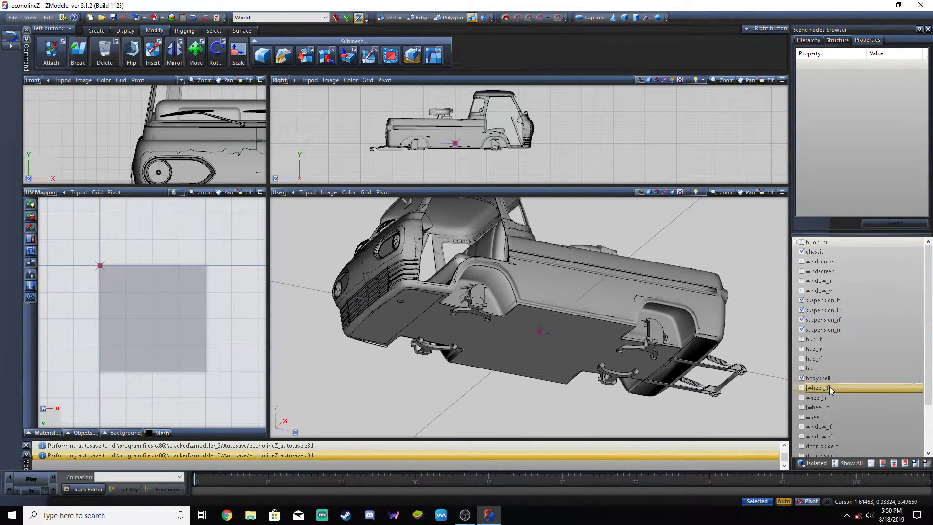
- Show all four wheel nodes, from wheel_lf to wheel_rr
scroll(826, 349, down, 2)
click(822, 331)
shift+click(826, 357)
click(801, 359)
middle_drag(712, 363, 864, 376)
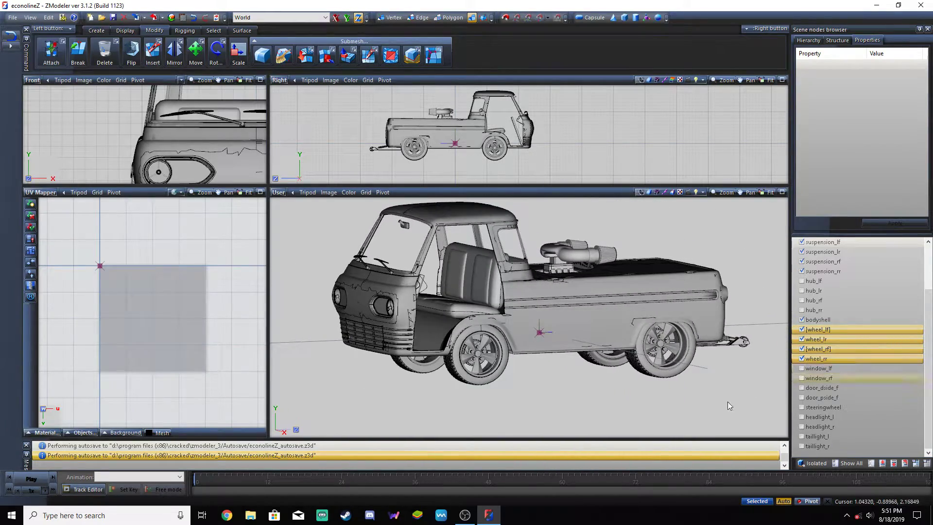
- Examine the tire clearance beneath the seat and hide the bodyshell to expose the chassis there
middle_drag(606, 364, 442, 376)
middle_drag(575, 393, 615, 380)
scroll(573, 322, up, 8)
middle_drag(573, 335, 550, 358)
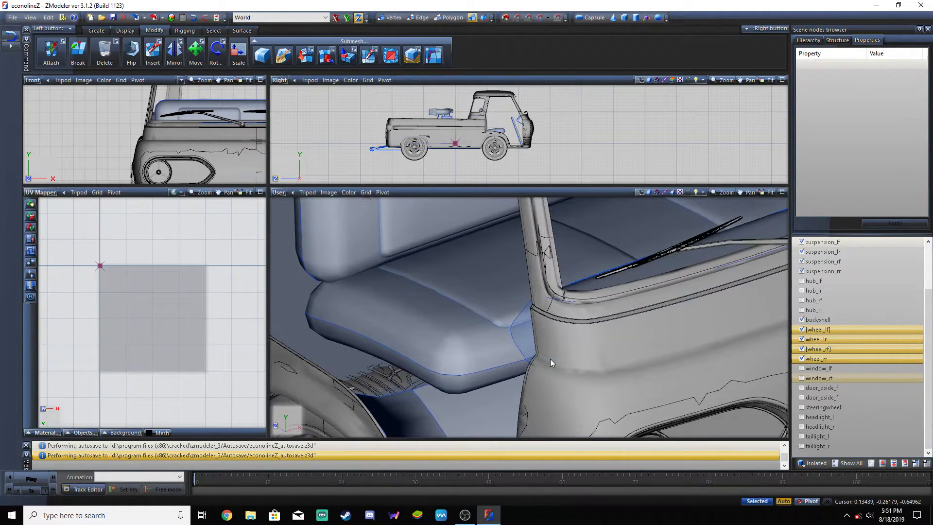
scroll(549, 358, down, 10)
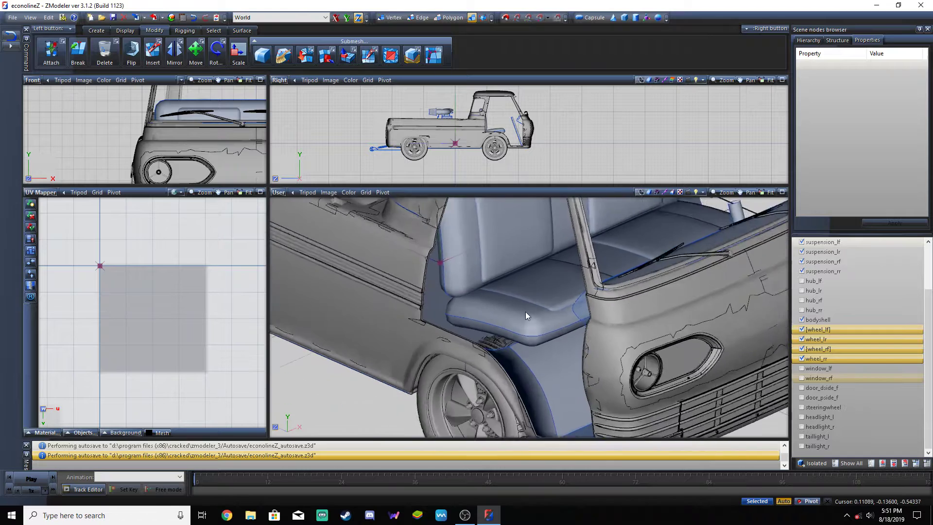
click(801, 320)
click(802, 320)
click(802, 320)
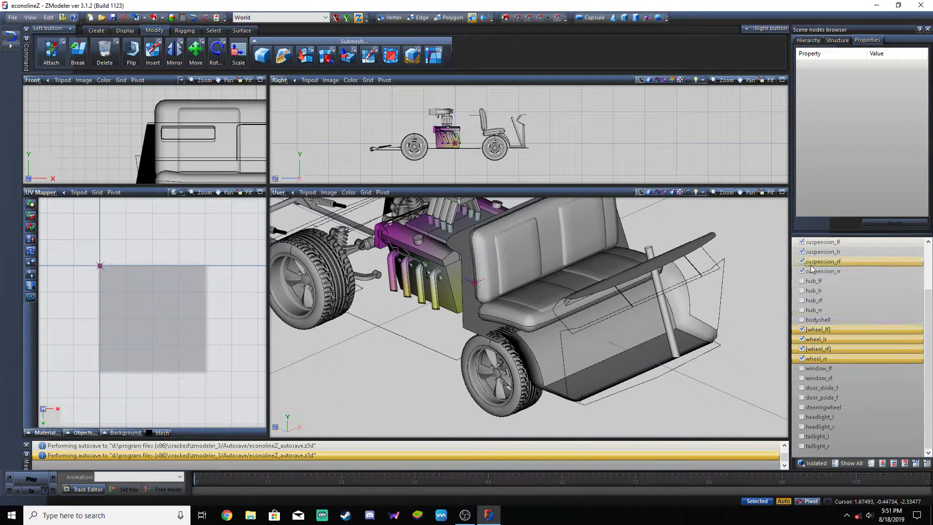
- Hide the four suspension nodes, from suspension_lf to suspension_rr
scroll(817, 281, up, 2)
click(822, 301)
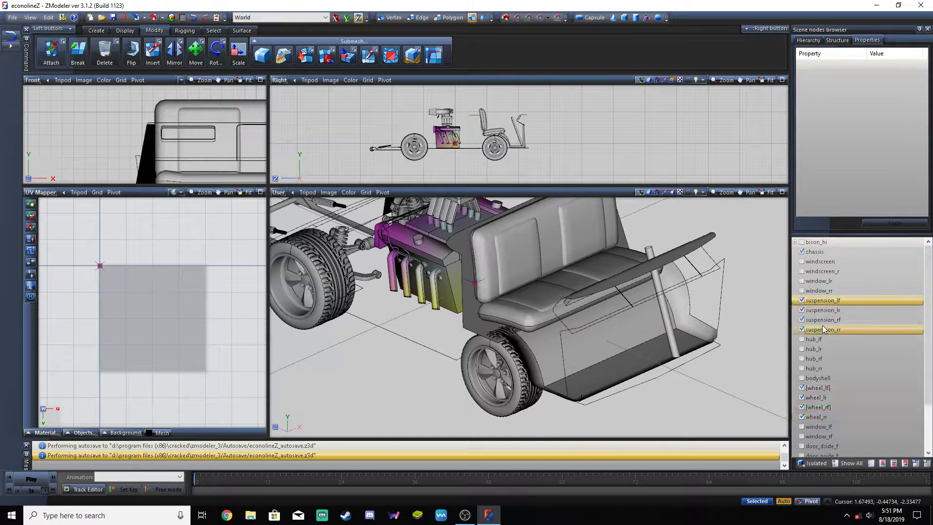
shift+click(823, 330)
click(801, 329)
- Open the chassis for vertex editing with the Move tool constrained to the Y axis
click(819, 253)
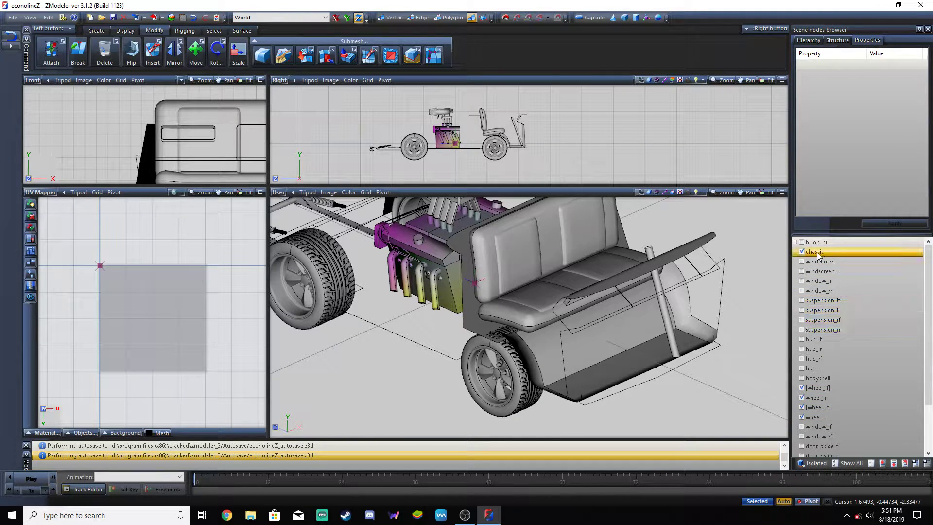
click(394, 18)
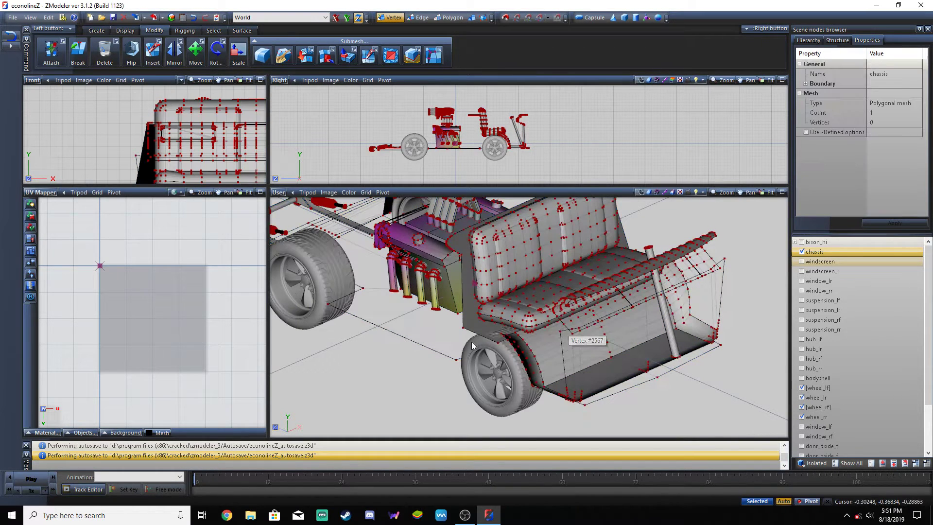
click(196, 50)
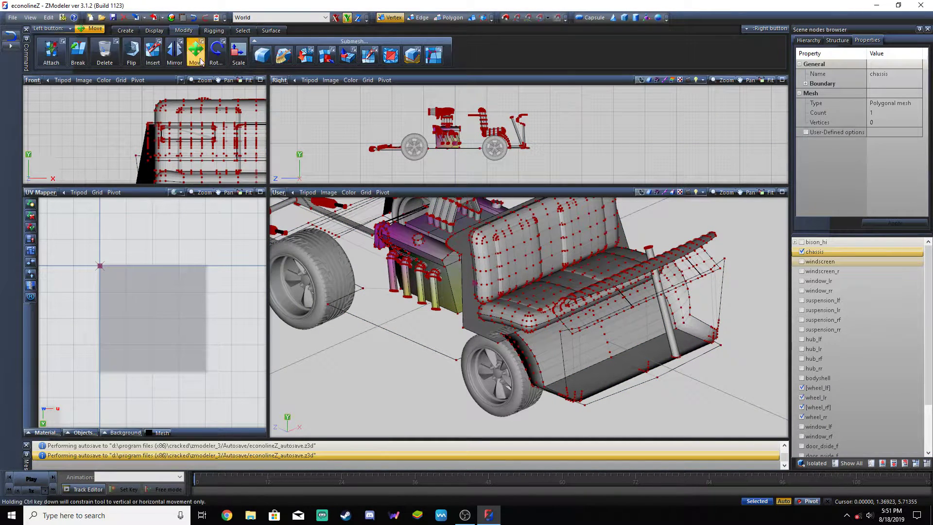
- Select the two corner vertices of the chassis panel above the front wheel, raise them along Y to clear the tire, and deselect them
scroll(480, 334, up, 4)
scroll(484, 338, up, 1)
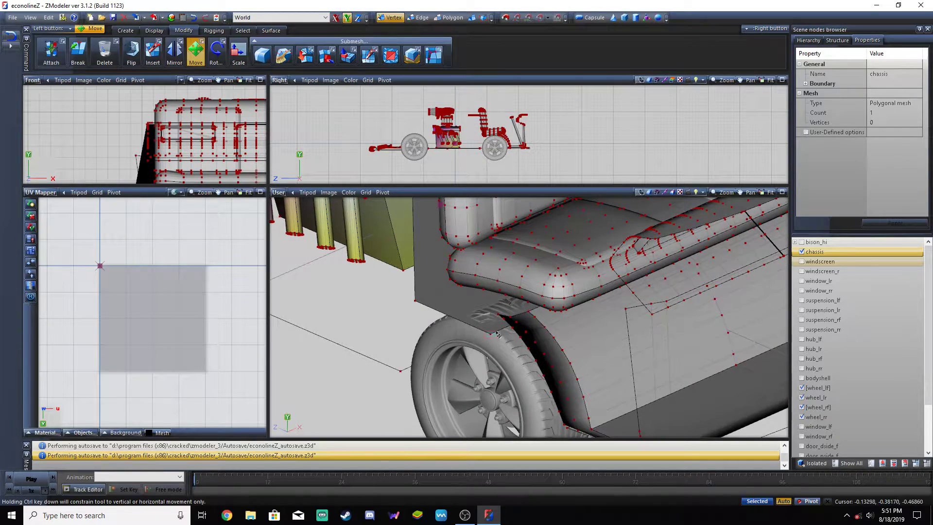
click(498, 334)
middle_drag(498, 334, 530, 337)
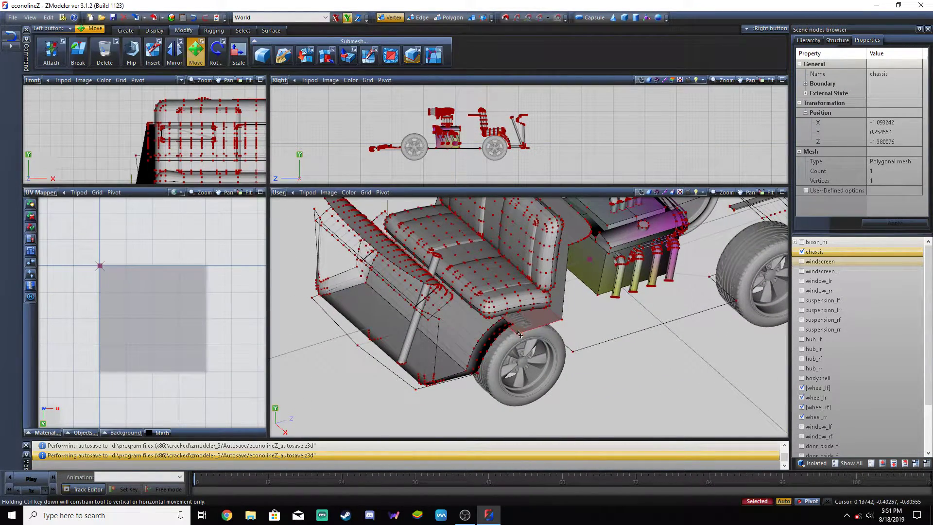
middle_drag(402, 239, 493, 257)
scroll(499, 319, up, 4)
scroll(500, 321, up, 2)
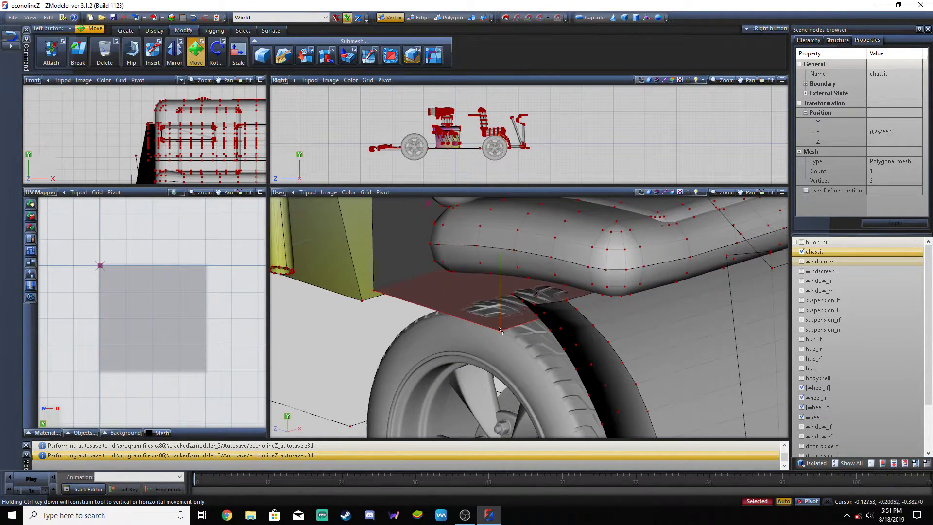
click(501, 331)
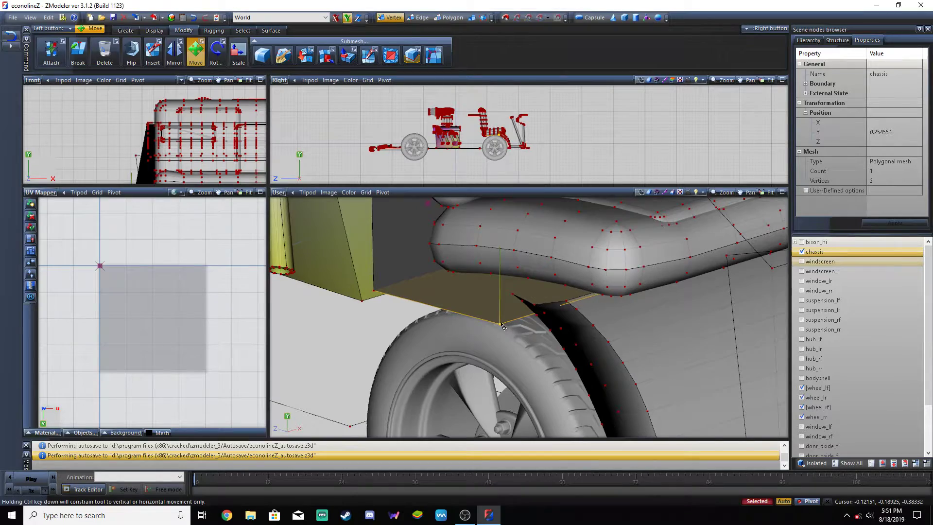
scroll(501, 324, down, 5)
middle_drag(598, 261, 565, 269)
drag(720, 400, 718, 385)
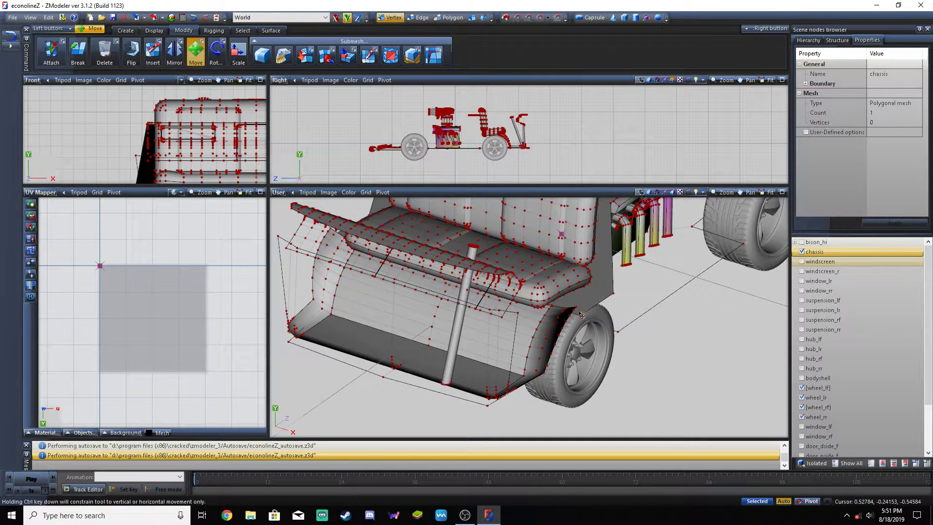
- Select the two chassis panel corner vertices above the opposite front wheel, raise them slightly along Y, and leave vertex editing
middle_drag(575, 308, 561, 290)
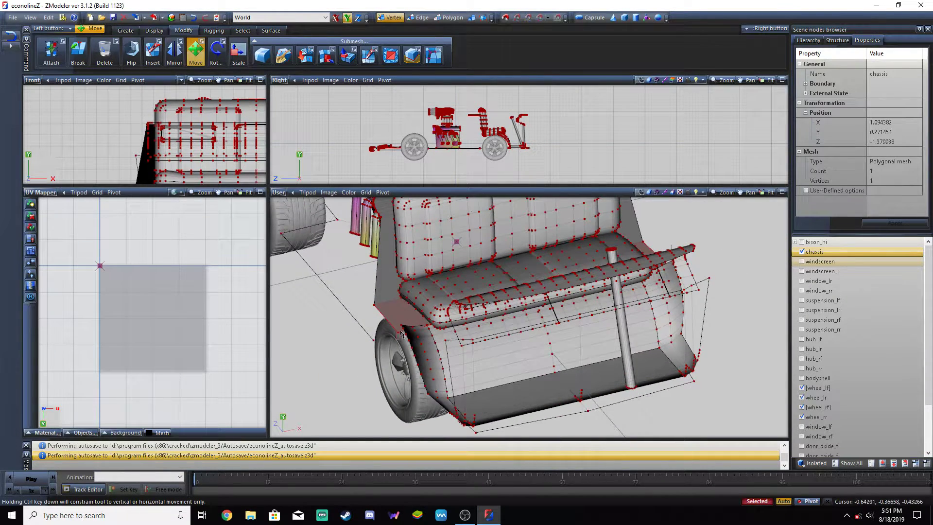
middle_drag(400, 333, 473, 316)
middle_drag(643, 294, 600, 291)
scroll(463, 286, up, 5)
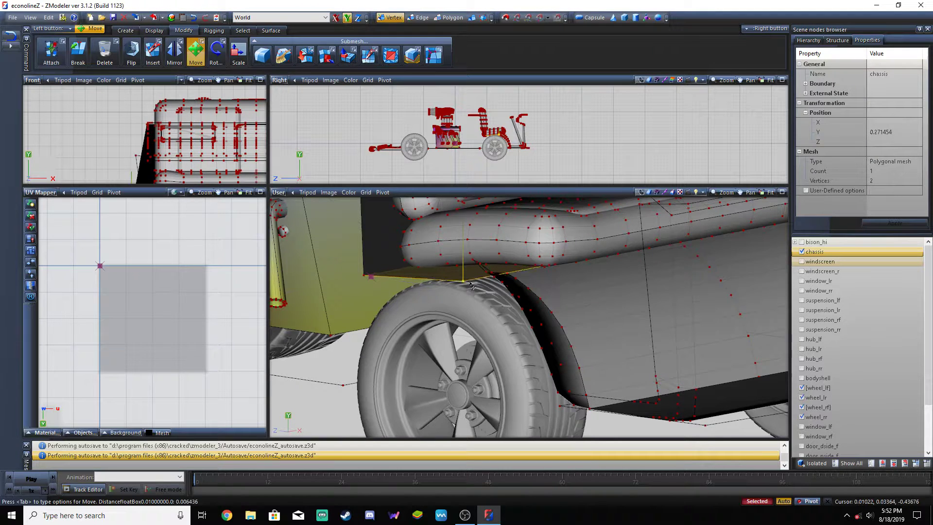
middle_drag(519, 271, 606, 295)
scroll(573, 310, down, 6)
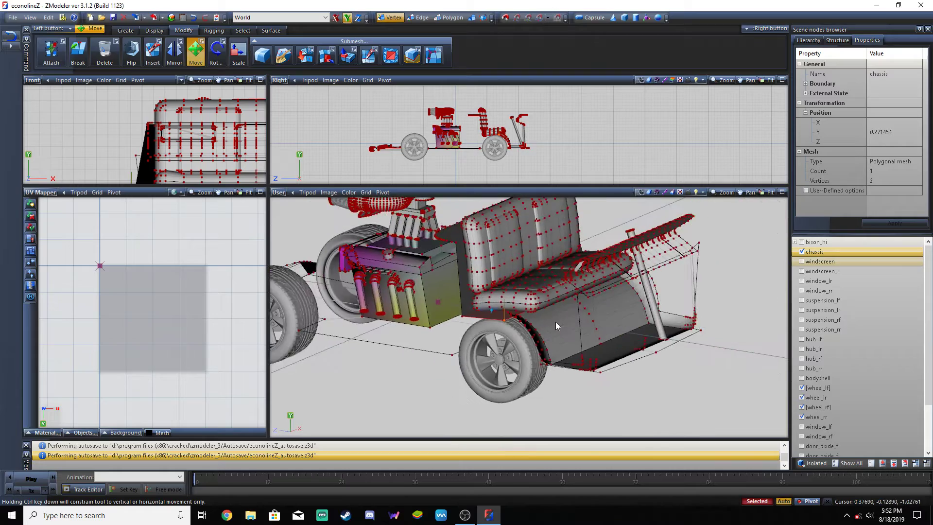
middle_drag(566, 316, 517, 324)
right_drag(685, 322, 721, 344)
key(1)
- Hide the chassis and every wheel except wheel_lf
middle_drag(718, 319, 646, 321)
click(378, 222)
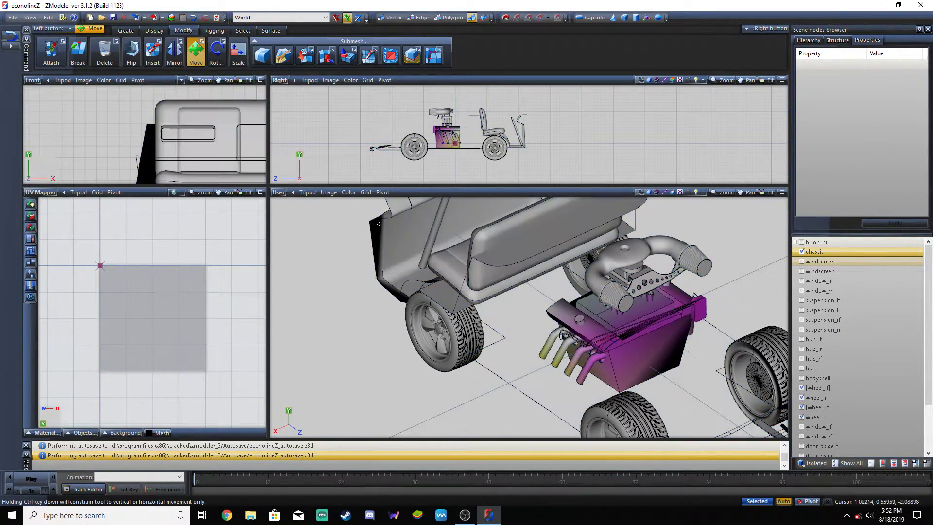
middle_drag(394, 304, 697, 272)
click(801, 251)
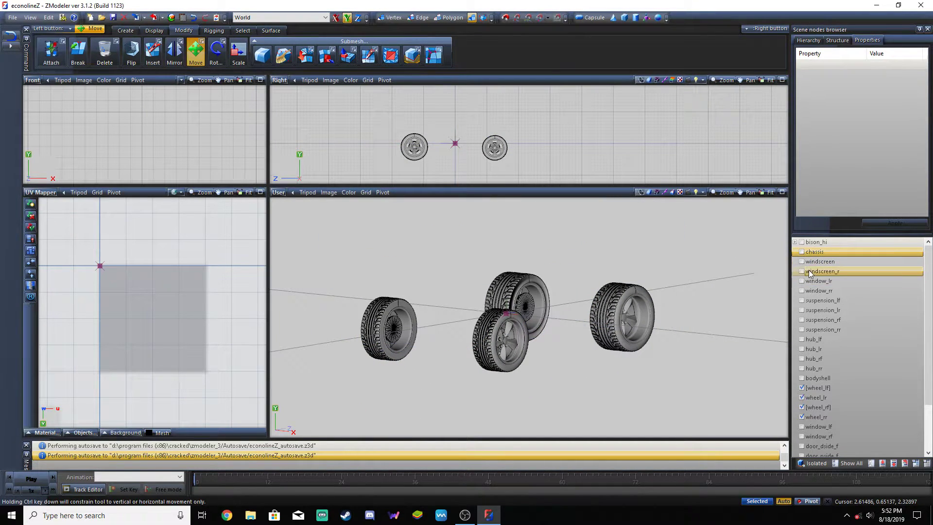
scroll(824, 320, down, 2)
click(801, 329)
click(801, 338)
click(801, 348)
click(800, 357)
click(801, 329)
- Examine the rim, brake disc and back face of wheel_lf and hide the wheel
middle_drag(655, 318, 582, 306)
scroll(680, 314, up, 8)
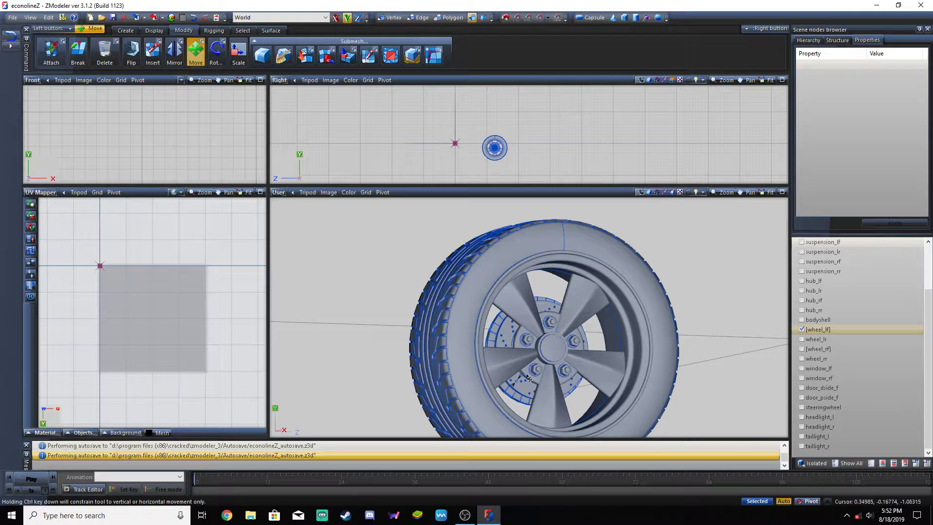
middle_drag(517, 357, 546, 331)
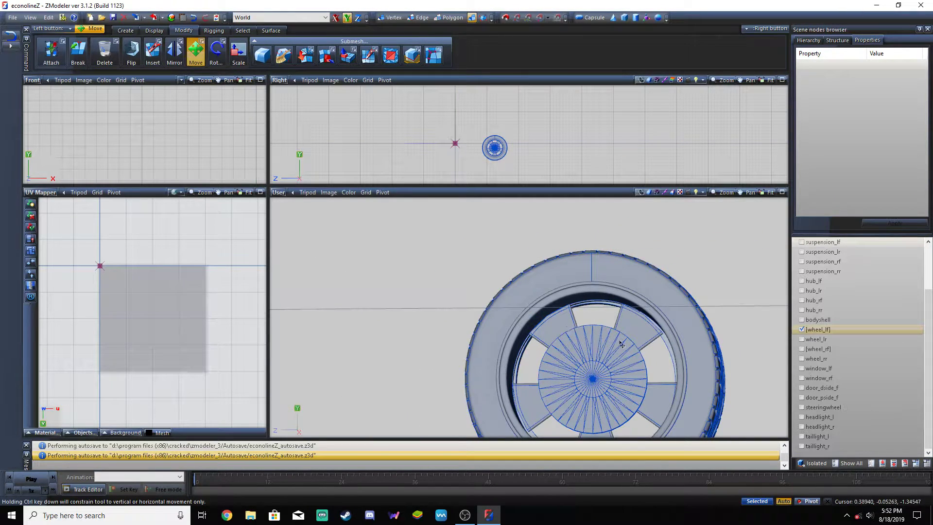
mouse_move(651, 368)
middle_down()
mouse_move(651, 334)
mouse_move(640, 360)
middle_up()
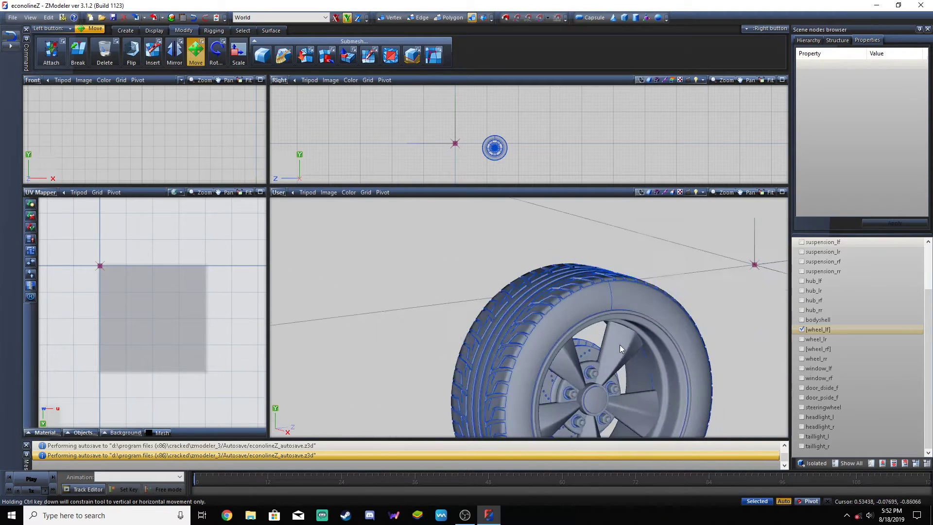
scroll(641, 360, down, 5)
click(801, 329)
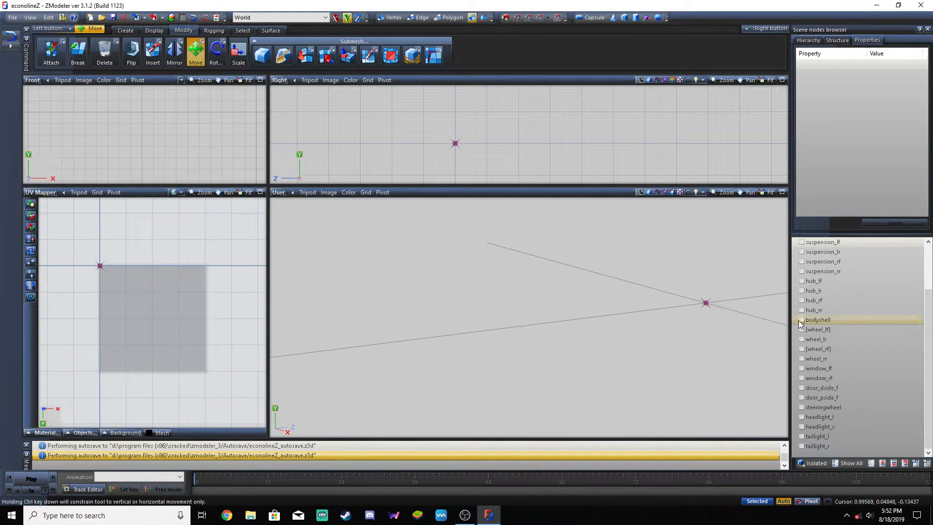
- Show the bodyshell and examine its front end around the headlights and grille
click(801, 321)
scroll(644, 254, down, 5)
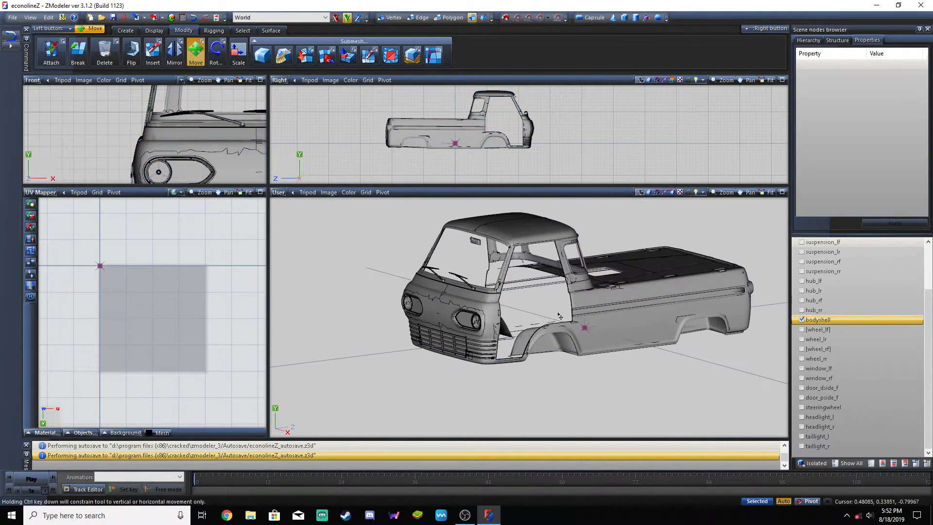
middle_drag(518, 344, 574, 340)
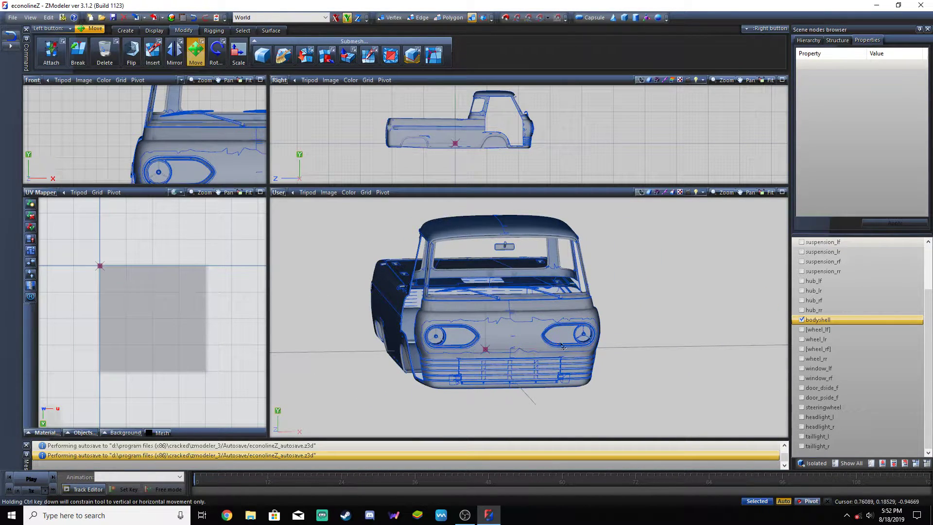
scroll(572, 345, up, 3)
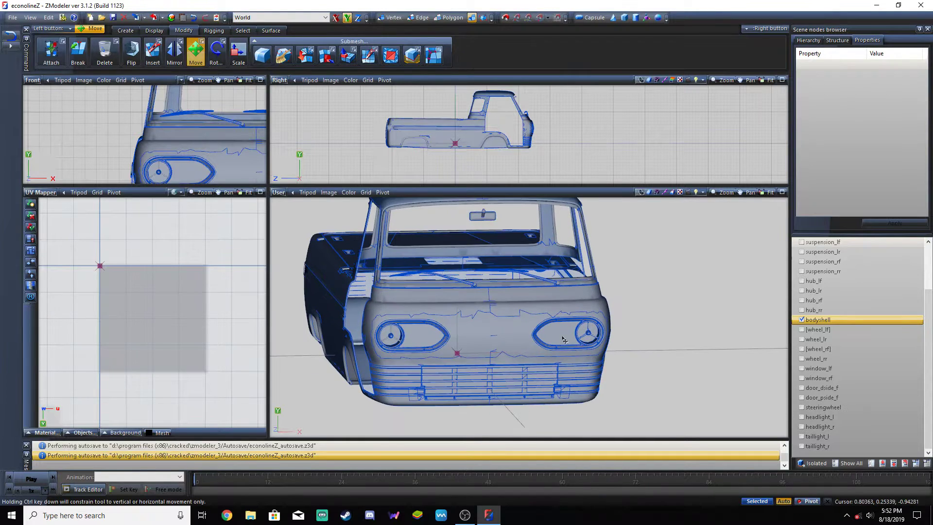
scroll(572, 347, up, 3)
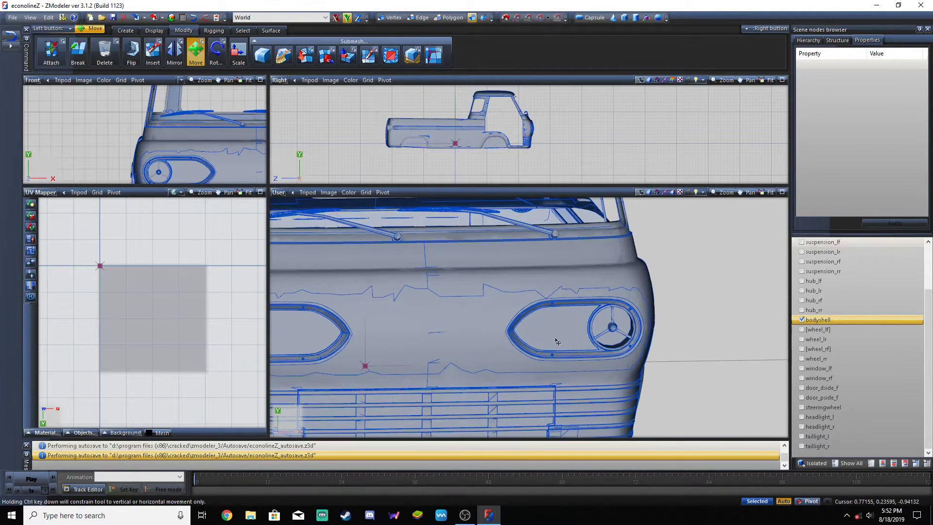
middle_drag(556, 334, 583, 324)
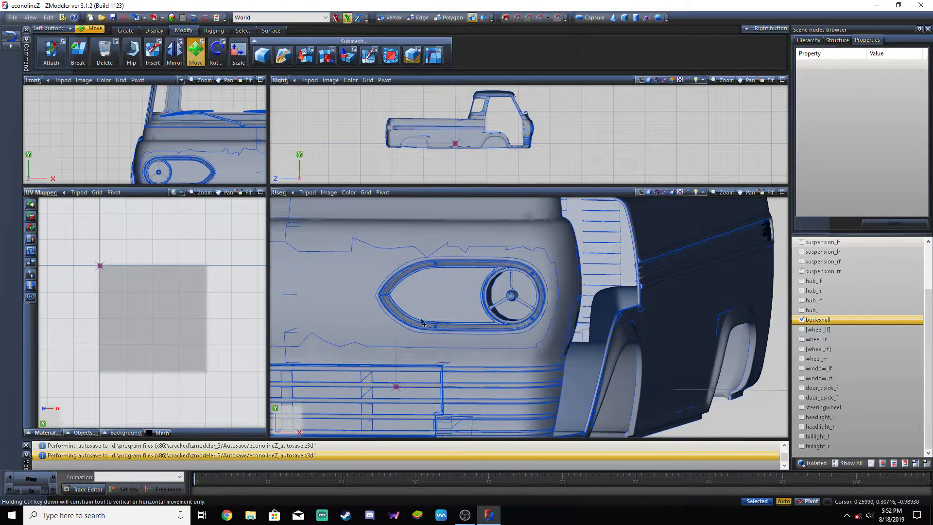
scroll(553, 290, down, 4)
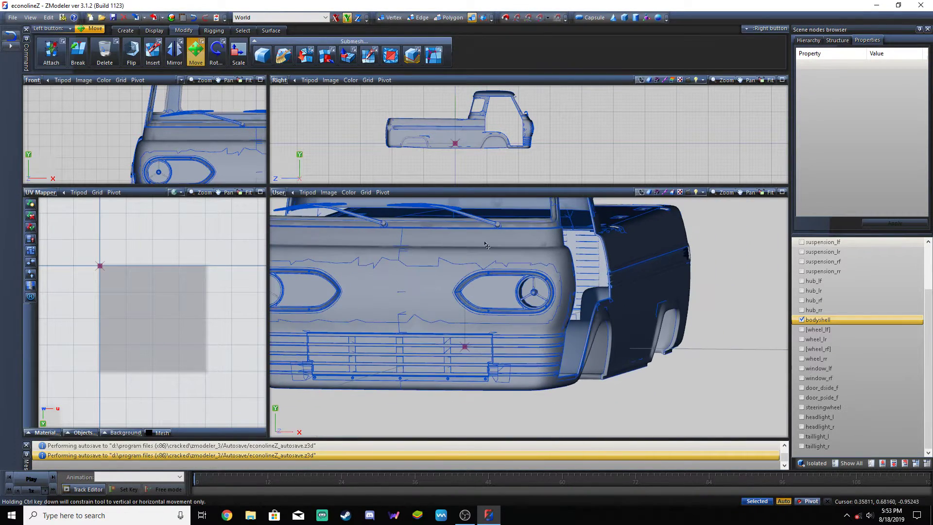
- Open the Textures Browser and compare the previews of grille.dds and grille_s.dds in the econoline group
click(194, 17)
click(183, 18)
scroll(331, 211, down, 5)
scroll(328, 240, up, 2)
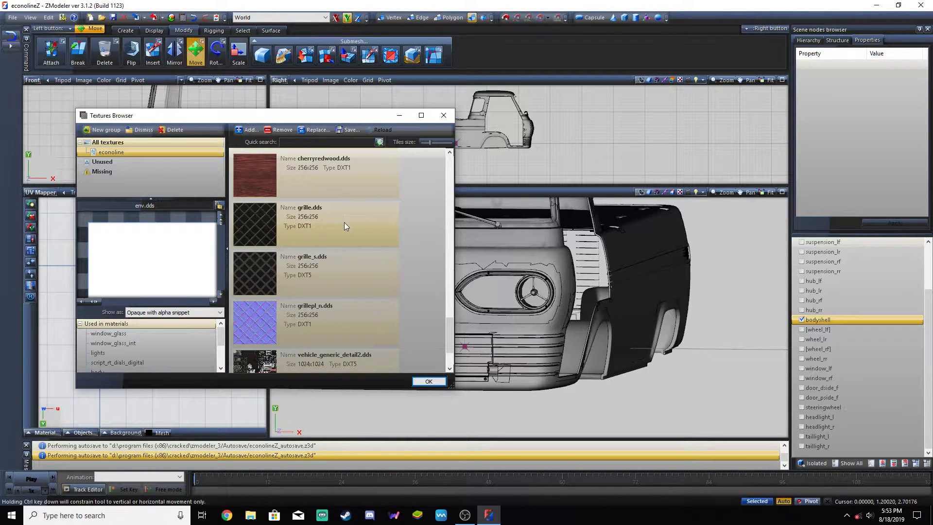
click(341, 222)
click(342, 264)
click(343, 222)
click(343, 263)
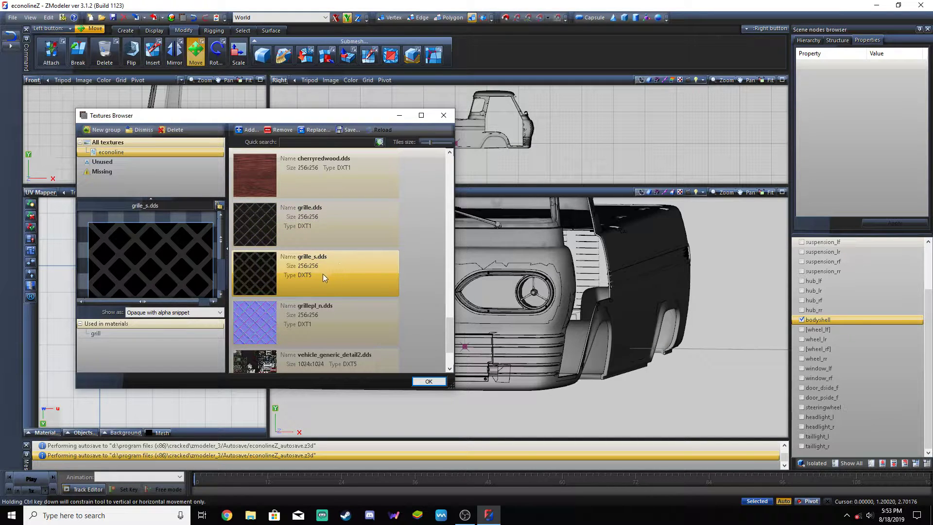
click(319, 235)
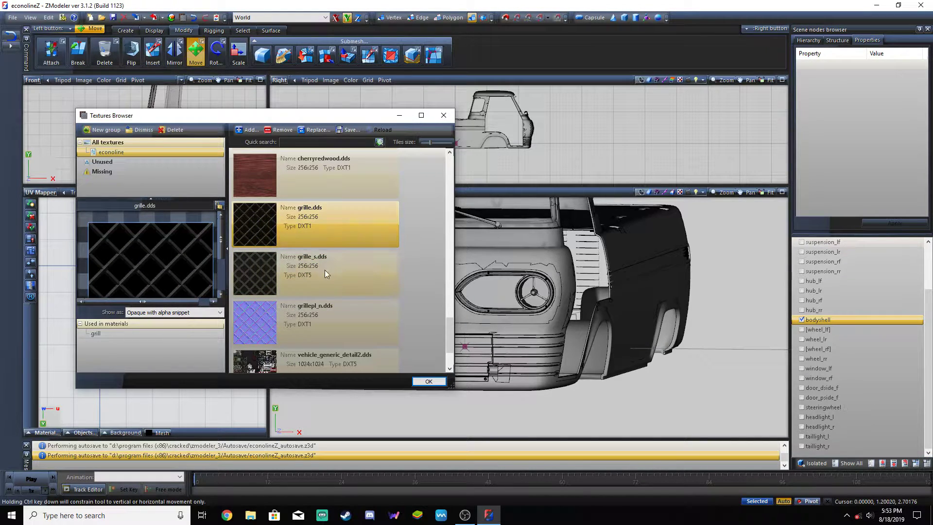
click(346, 282)
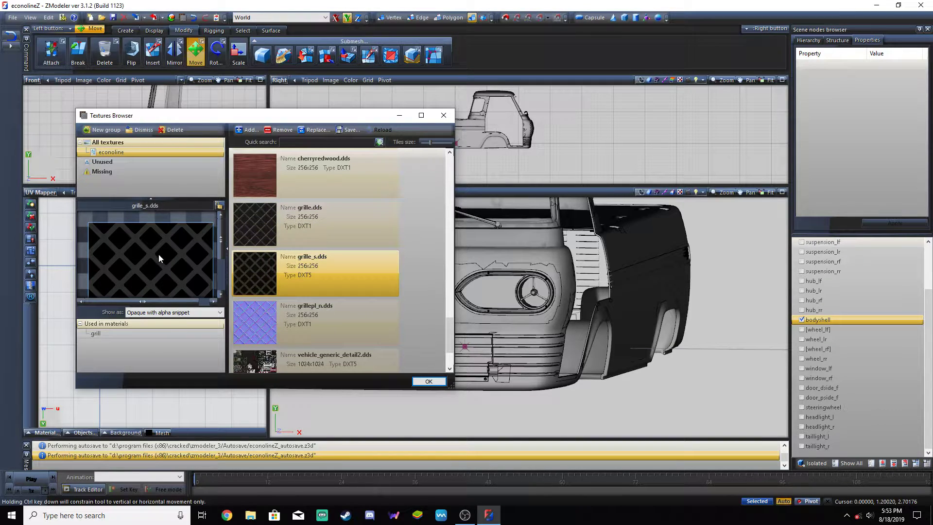
- Preview the grillepl_n.dds, vehicle_generic_detail2.dds and vehicle_generic_detail2_normal.dds textures
click(353, 327)
scroll(138, 234, down, 1)
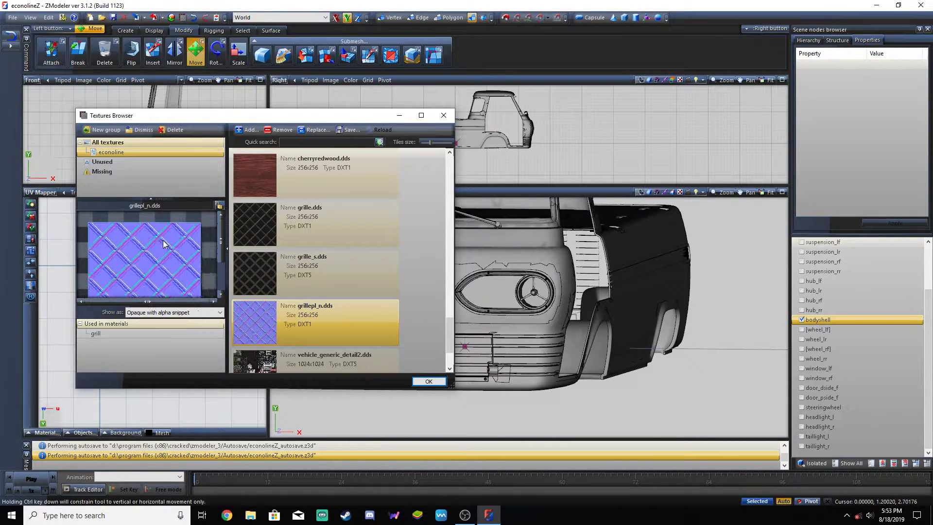
scroll(369, 275, down, 2)
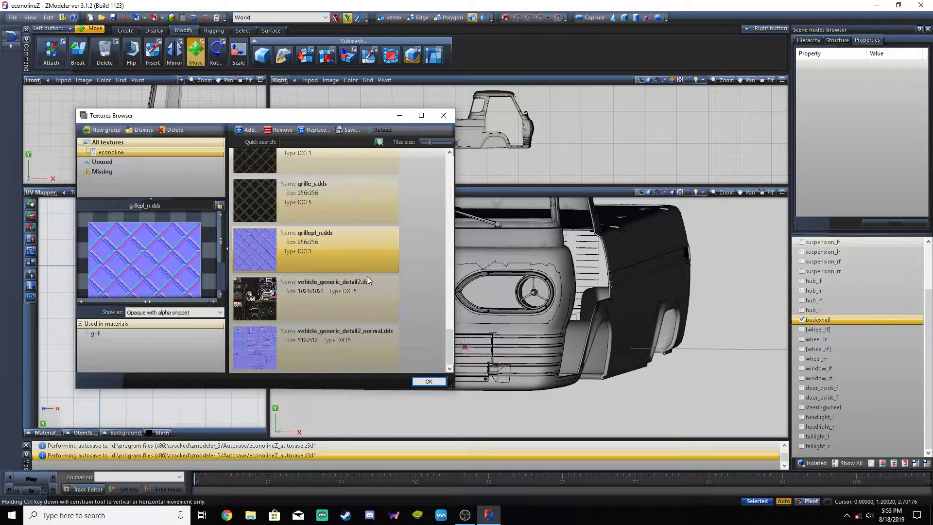
click(311, 313)
drag(170, 257, 195, 13)
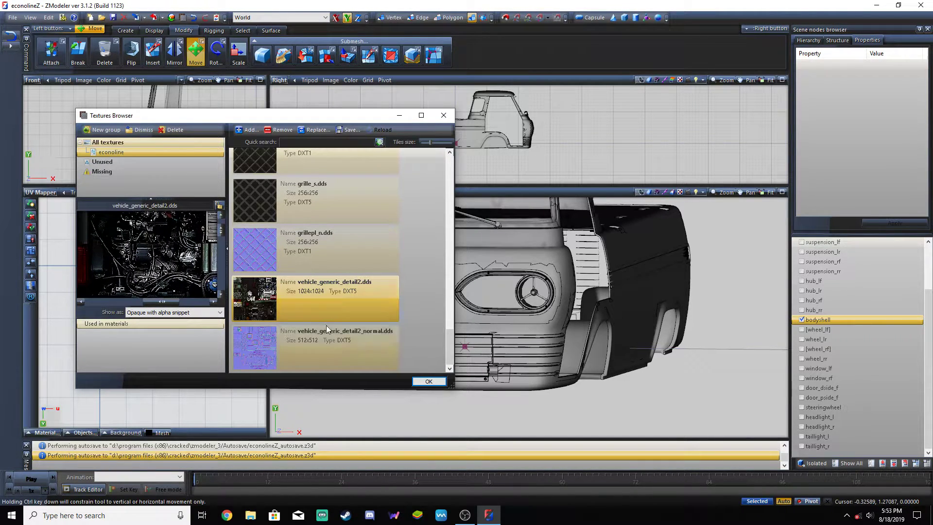
key(Down)
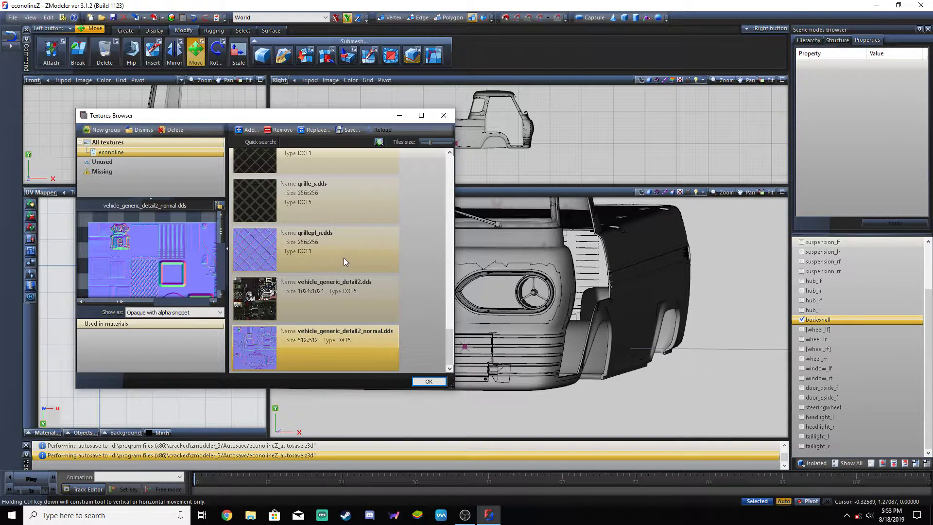
- Preview the cherryredwood.dds and intake.dds textures
scroll(314, 243, up, 5)
click(313, 298)
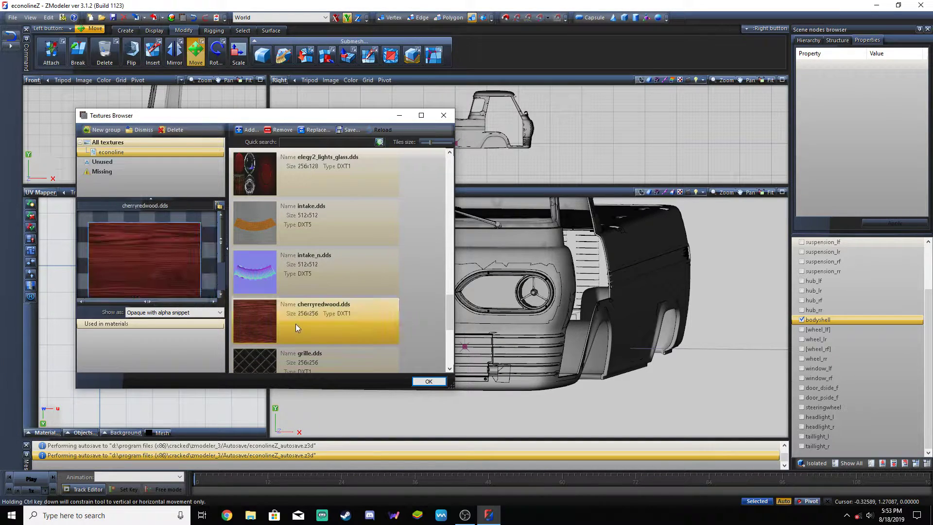
click(414, 224)
click(339, 228)
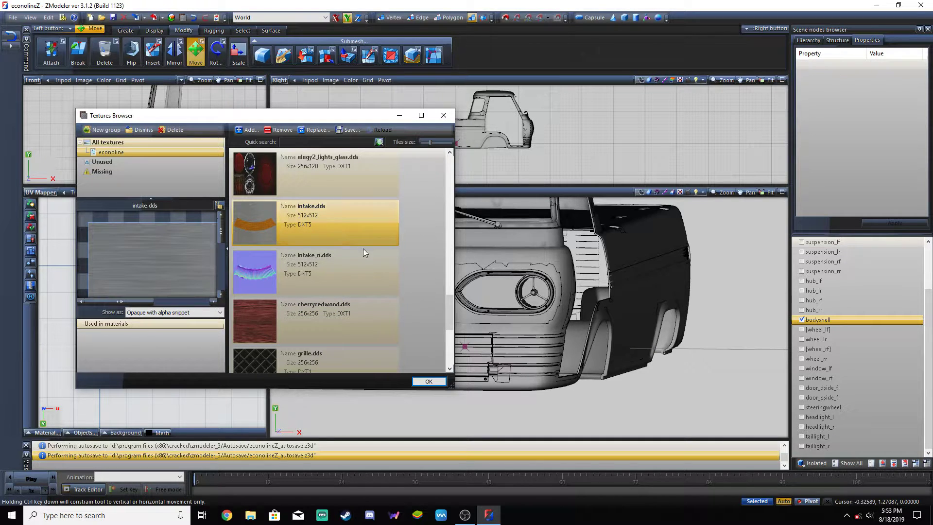
- Show the chassis with the bodyshell and compare the engine's air intake with the intake.dds preview
middle_drag(710, 275, 711, 251)
scroll(820, 273, up, 2)
click(802, 251)
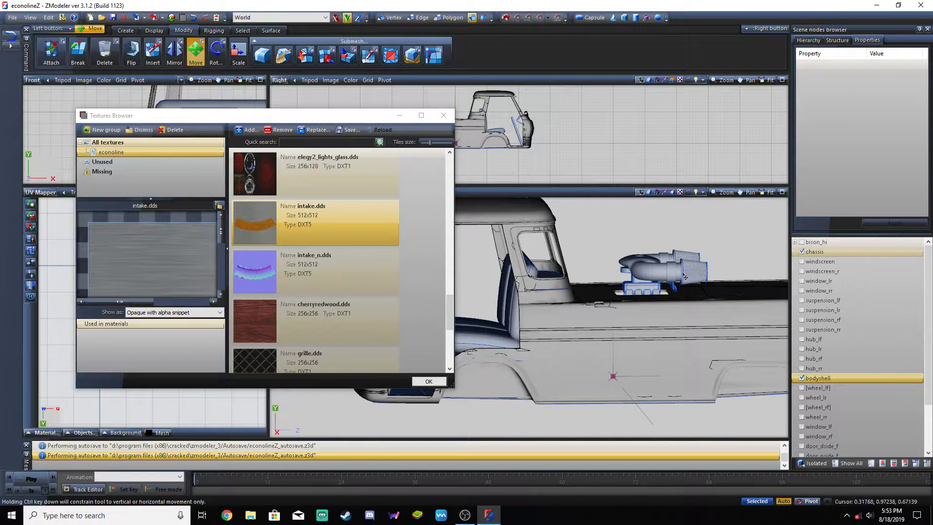
scroll(154, 244, down, 4)
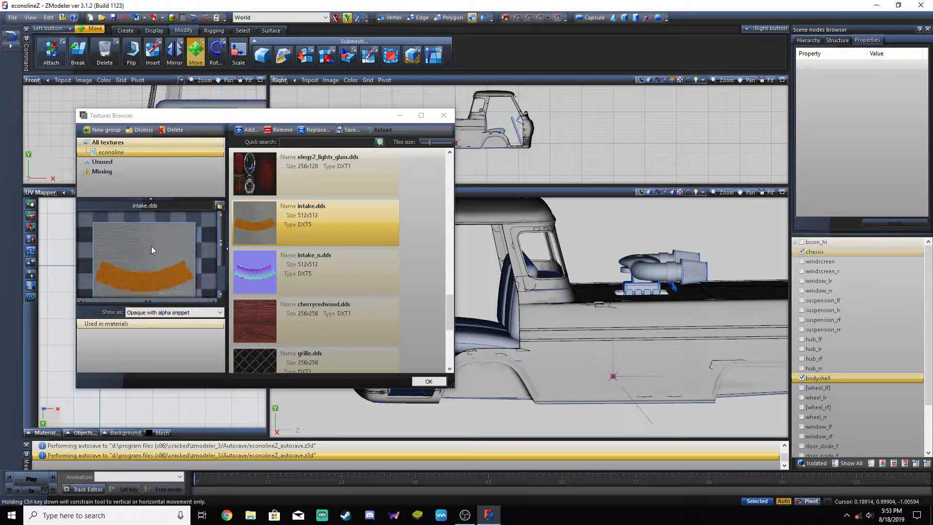
- Look through the remaining textures and the Unused, Missing, econoline and All textures groups, and close the Textures Browser
scroll(315, 233, up, 5)
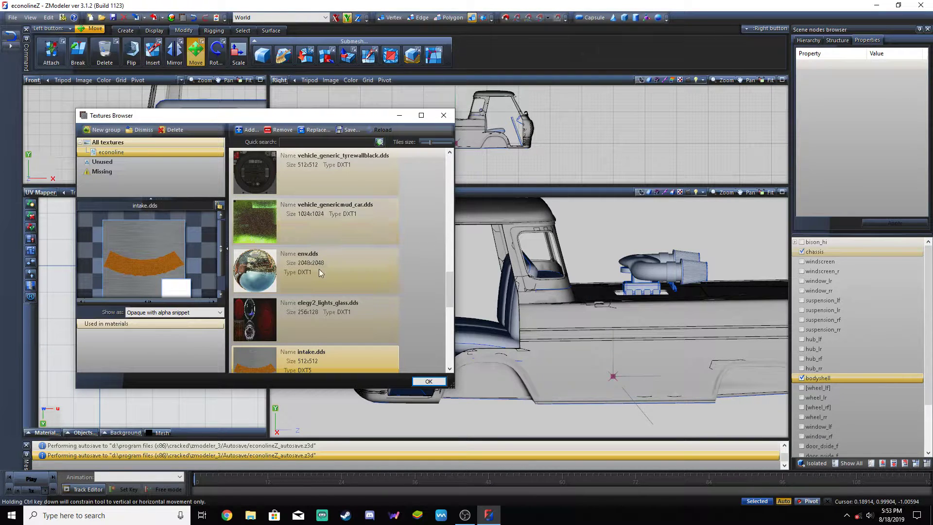
scroll(275, 208, up, 4)
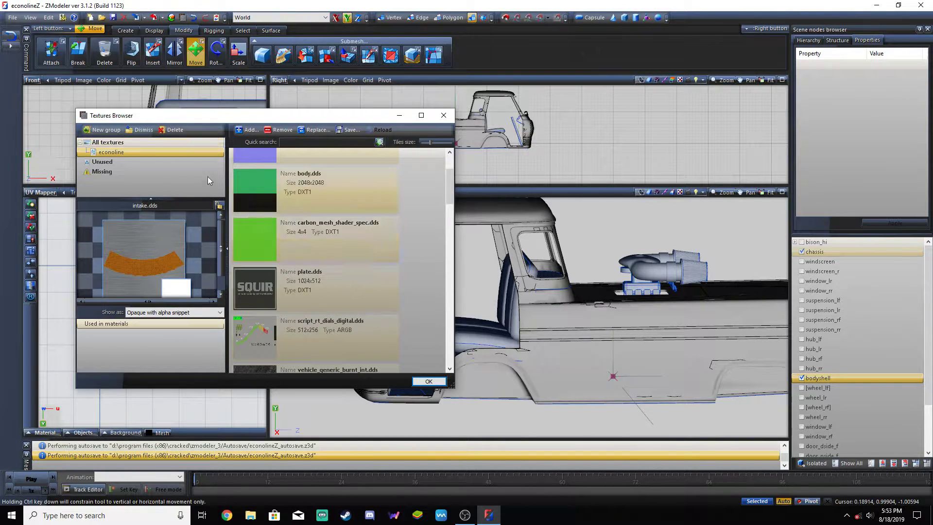
click(116, 161)
click(122, 169)
click(128, 152)
click(127, 144)
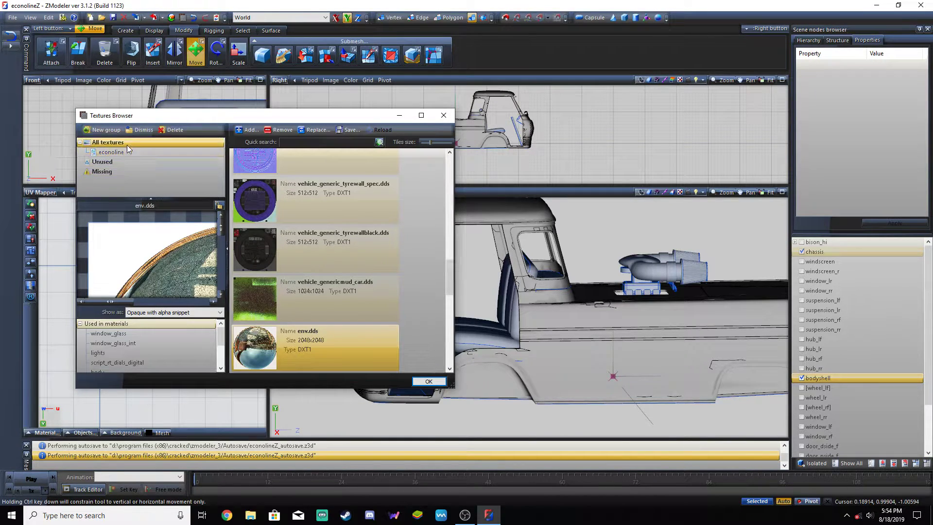
click(127, 153)
click(129, 145)
click(130, 152)
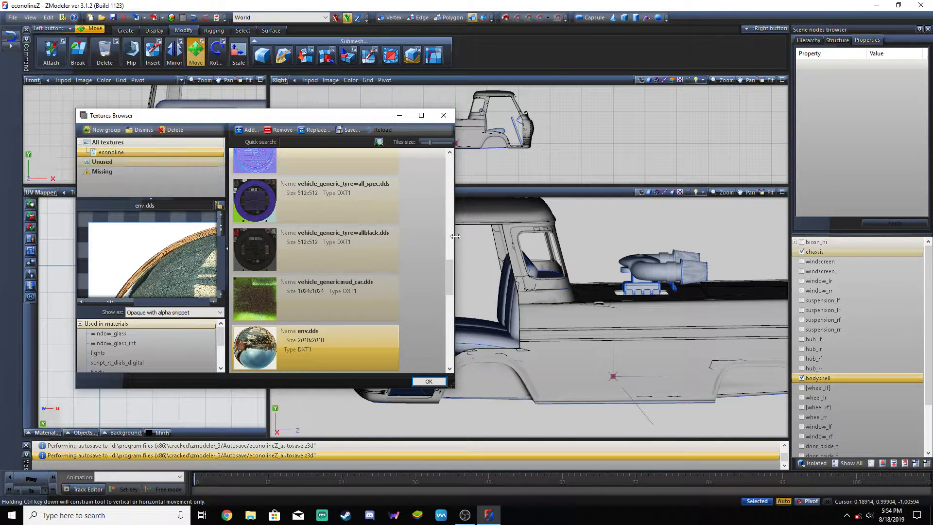
click(443, 115)
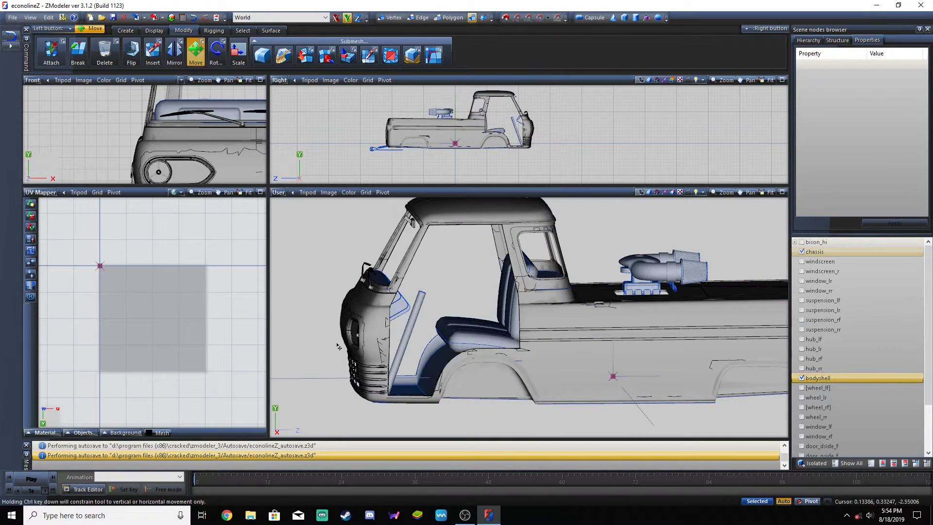
- Hide the bodyshell and chassis, and expand bison_hi and its chassis node in the scene hierarchy
scroll(466, 305, down, 3)
middle_drag(466, 302, 716, 296)
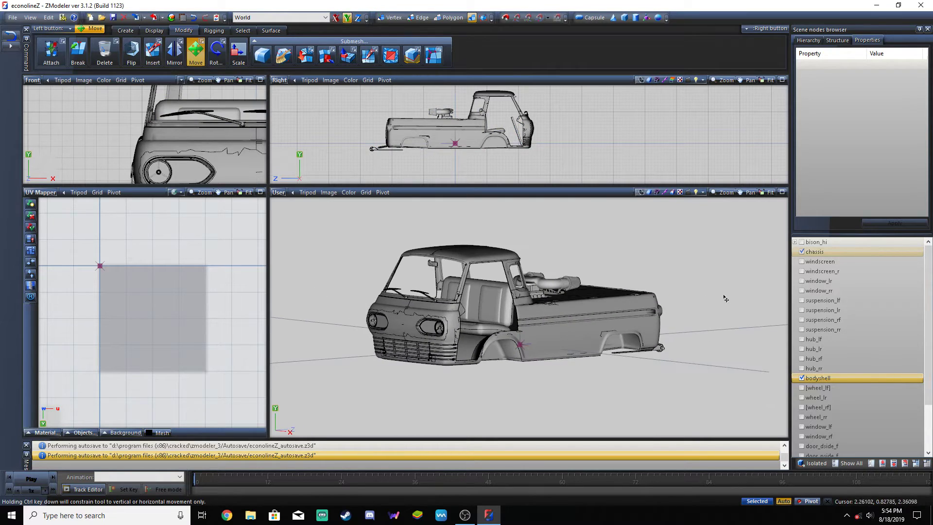
click(800, 379)
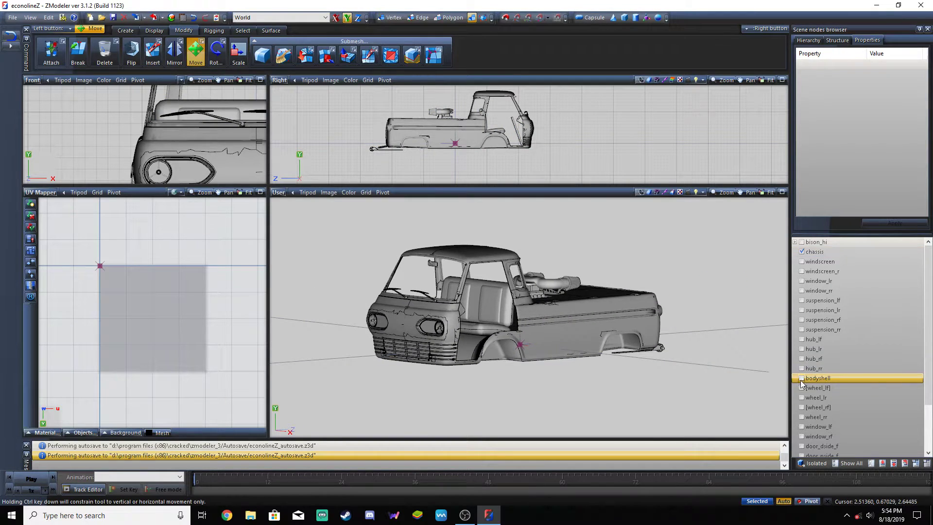
click(802, 251)
click(795, 242)
scroll(863, 340, down, 1)
scroll(853, 324, up, 1)
click(800, 251)
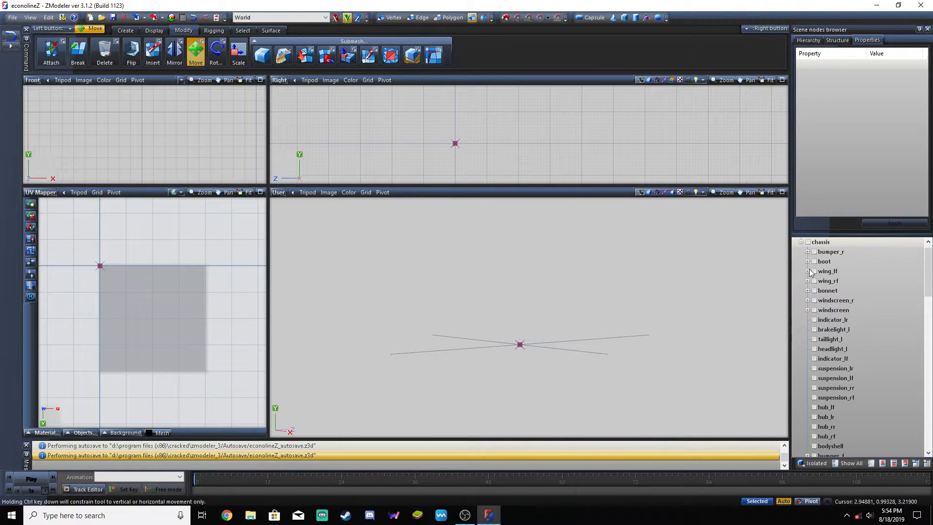
- Collapse the bison_hi hierarchy, show the standalone chassis and examine its seats, engine and floor from several angles
click(800, 252)
click(795, 242)
click(802, 252)
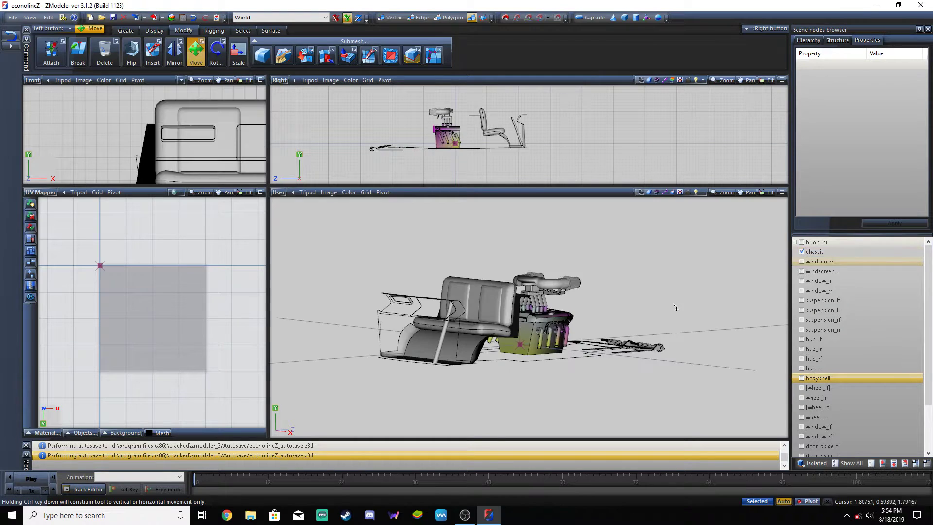
middle_drag(576, 296, 602, 293)
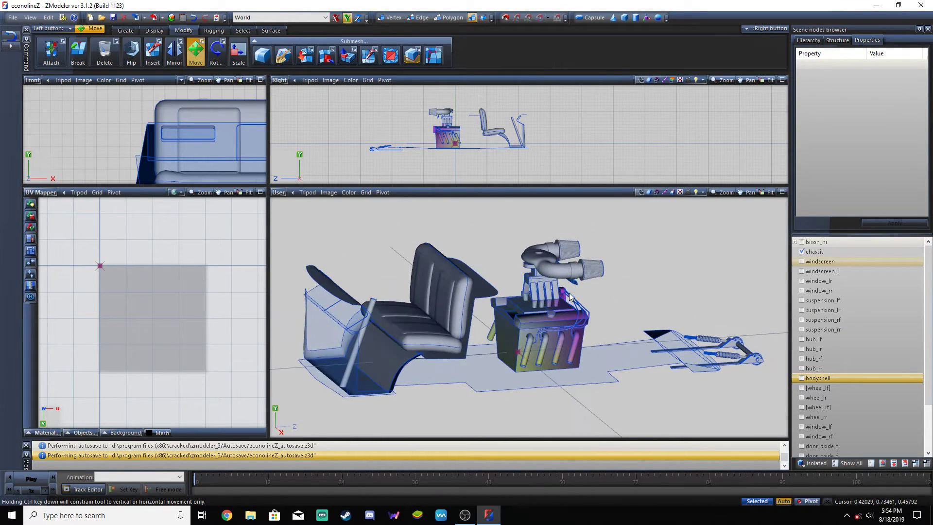
scroll(641, 297, down, 3)
scroll(666, 311, up, 2)
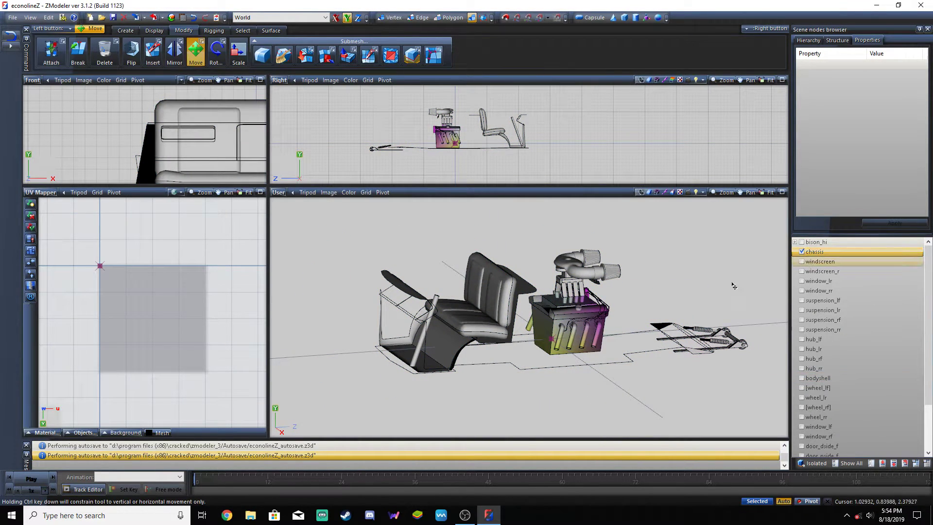
click(801, 252)
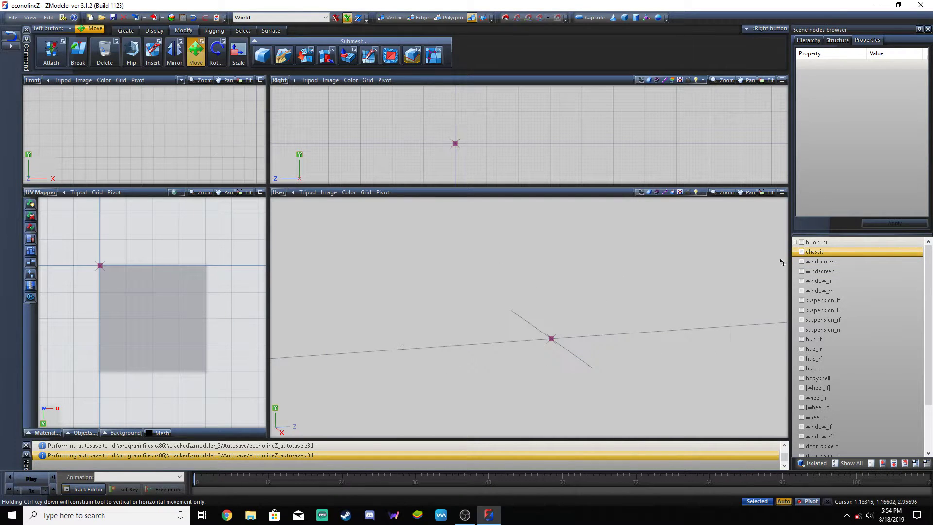
click(801, 252)
middle_drag(690, 297, 721, 293)
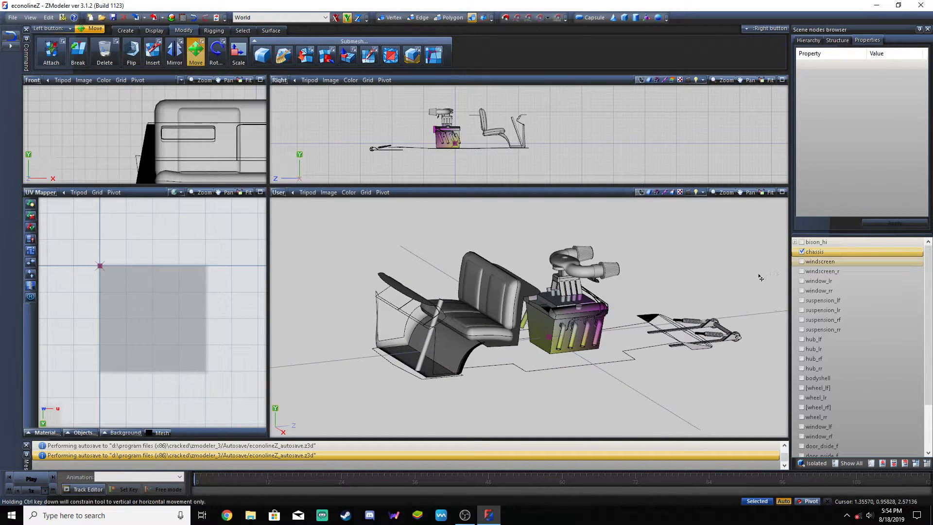
middle_drag(722, 270, 713, 270)
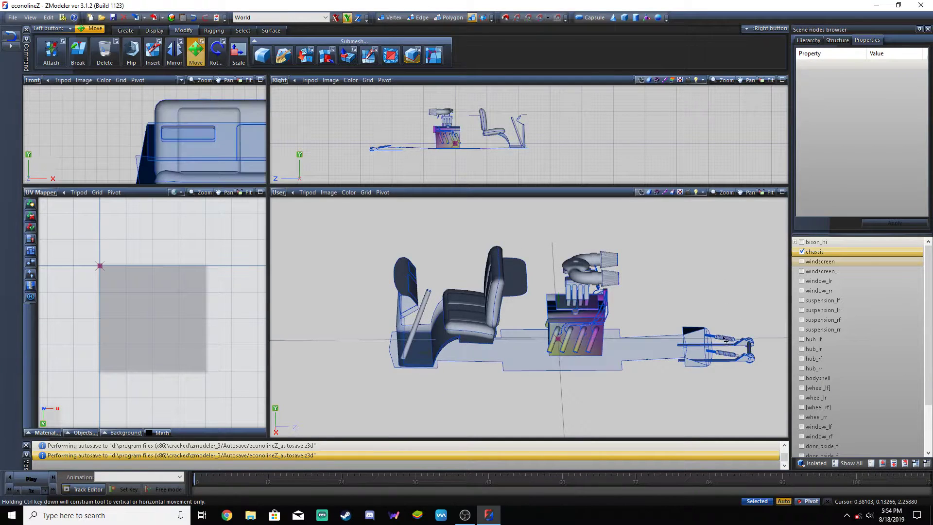
- Hide the chassis and display suspension_lf, suspension_lr, suspension_rf and suspension_rr
click(801, 251)
click(802, 300)
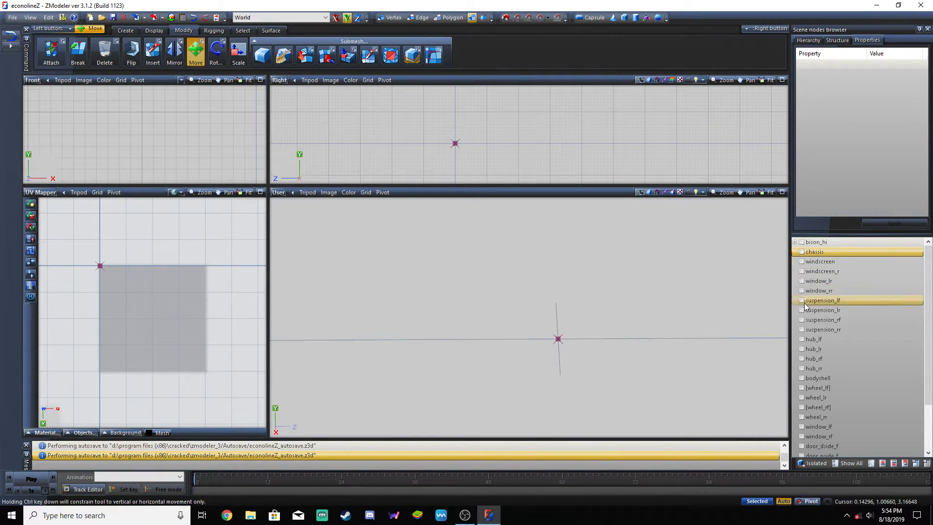
click(801, 309)
click(801, 319)
click(801, 328)
middle_drag(678, 326, 503, 340)
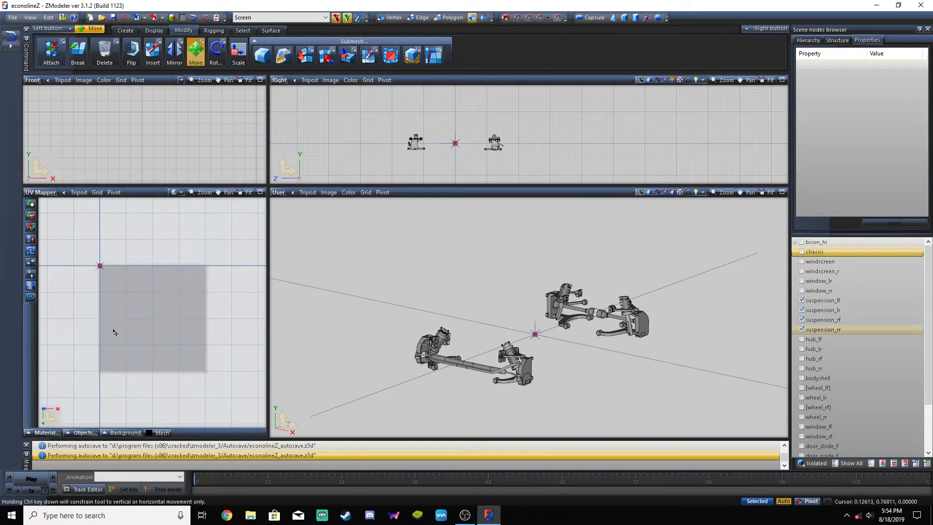
click(196, 54)
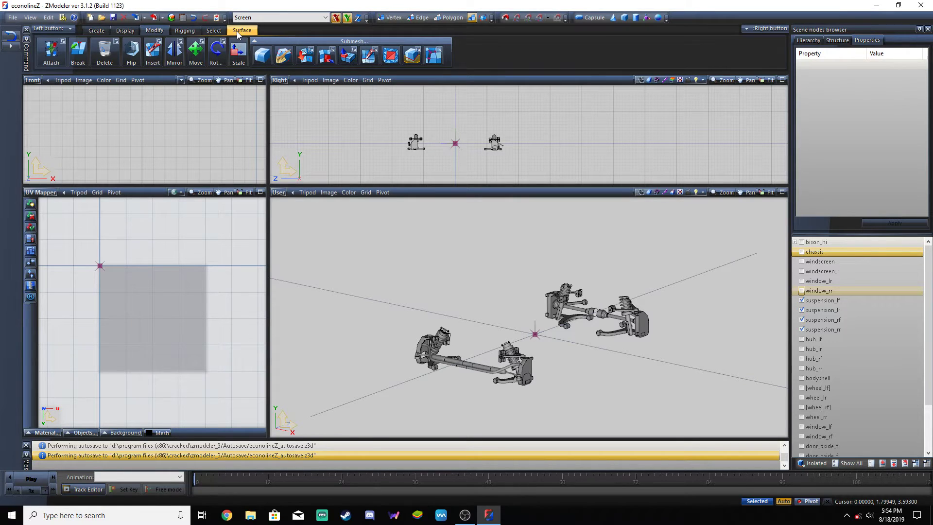
- Hide the other three suspension parts and open suspension_lf for polygon-level editing
click(802, 309)
click(801, 320)
click(802, 329)
click(514, 369)
drag(561, 321, 432, 405)
click(446, 20)
click(518, 378)
scroll(532, 390, up, 5)
scroll(532, 378, up, 2)
click(642, 291)
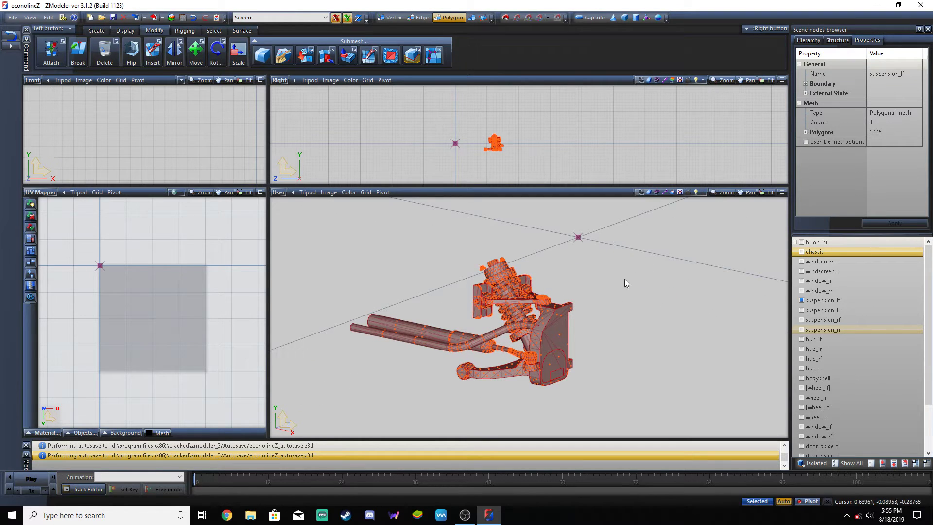
- Pick the coil spring of suspension_lf with the Separated selection and detach it as its own object
click(327, 57)
click(248, 33)
click(297, 51)
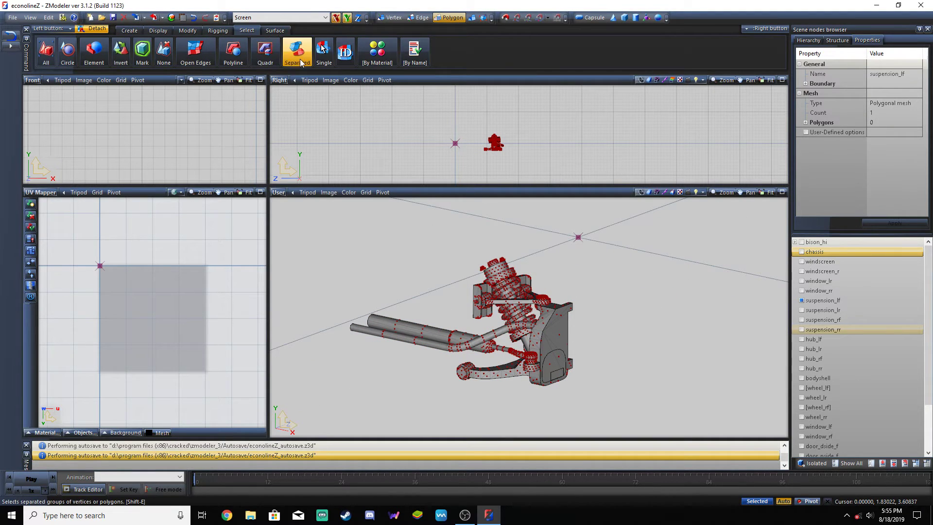
scroll(506, 285, up, 5)
scroll(506, 285, up, 1)
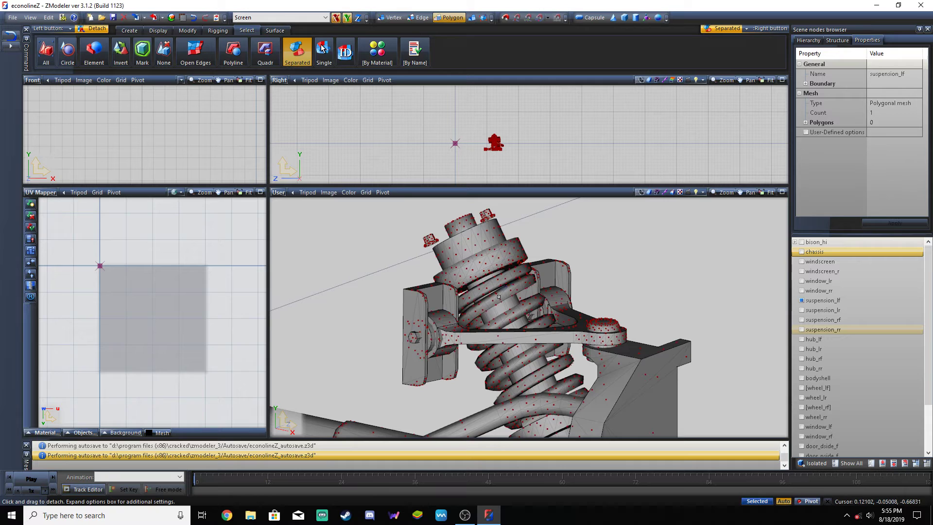
right_click(492, 300)
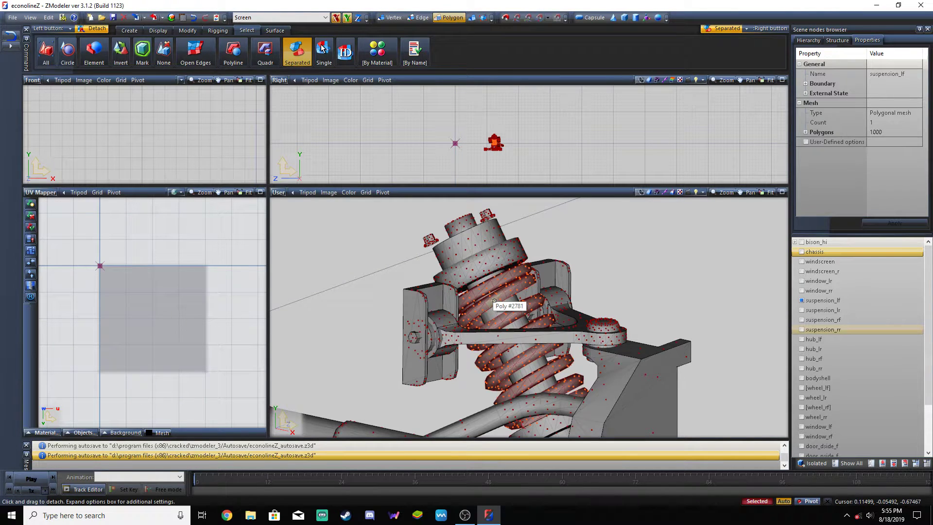
scroll(510, 304, down, 3)
scroll(521, 308, up, 3)
click(519, 304)
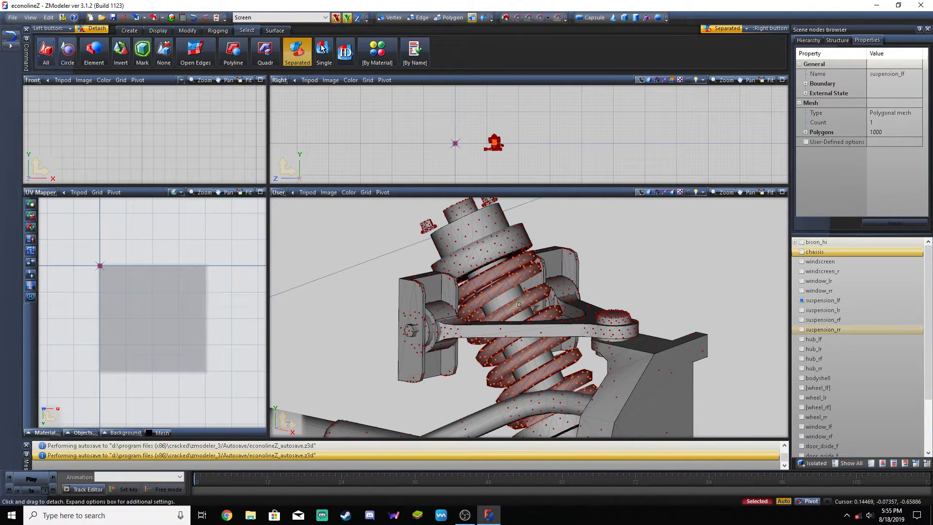
- Hide the rest of suspension_lf so that only the detached coil spring is displayed
scroll(752, 297, down, 1)
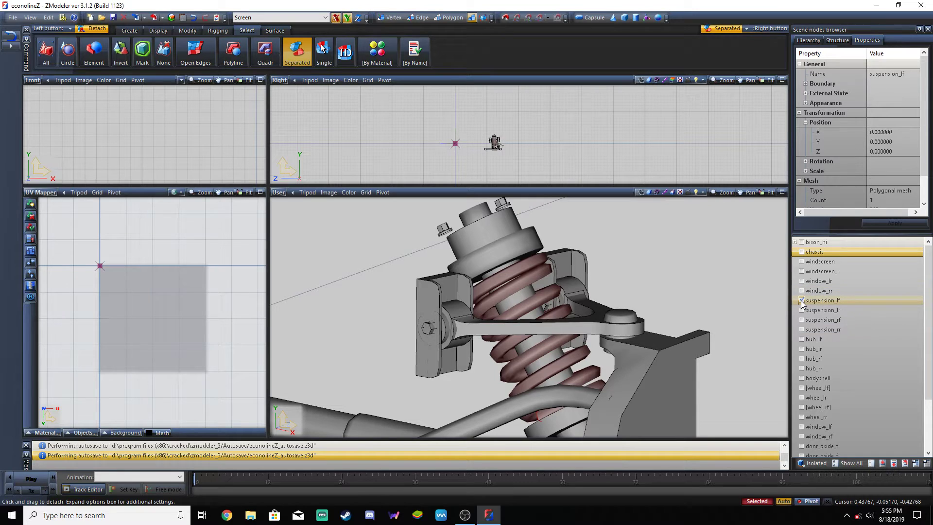
click(801, 301)
click(801, 301)
scroll(589, 240, down, 5)
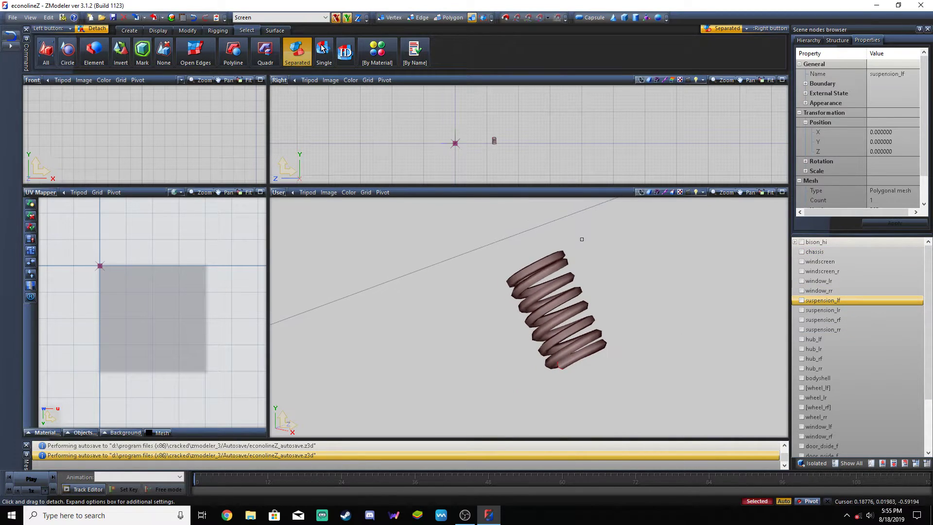
middle_drag(610, 279, 583, 316)
- Browse the Material Browser and replace the selected coil spring's Default Material with the chrome material
click(171, 18)
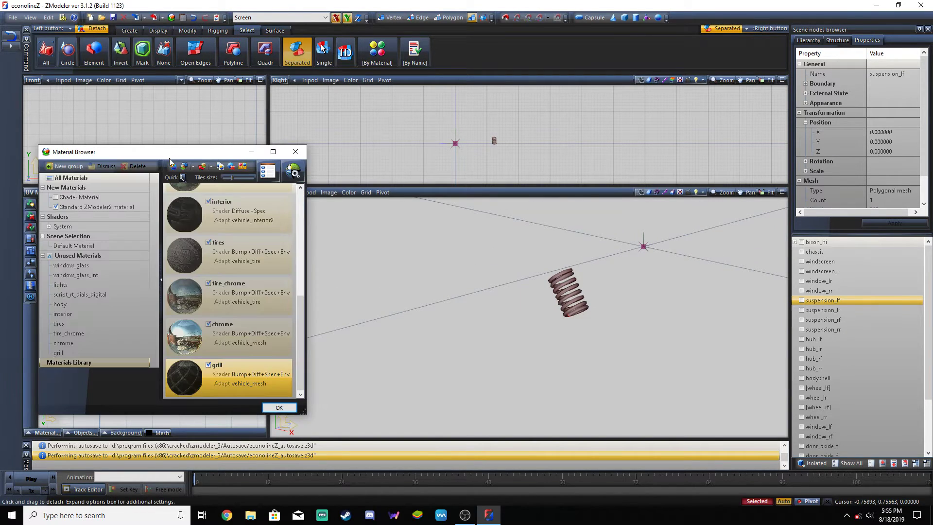
scroll(187, 321, down, 4)
scroll(188, 318, up, 4)
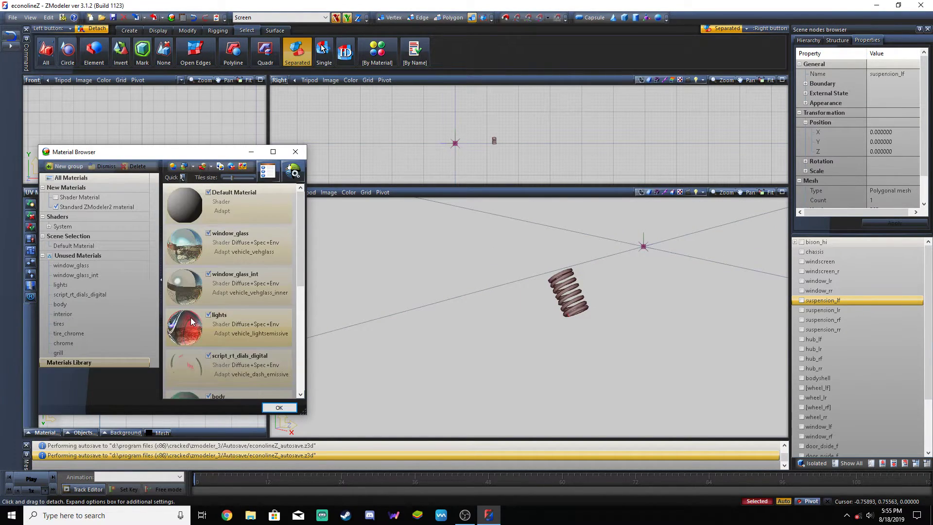
scroll(194, 314, down, 5)
scroll(194, 314, up, 5)
click(189, 330)
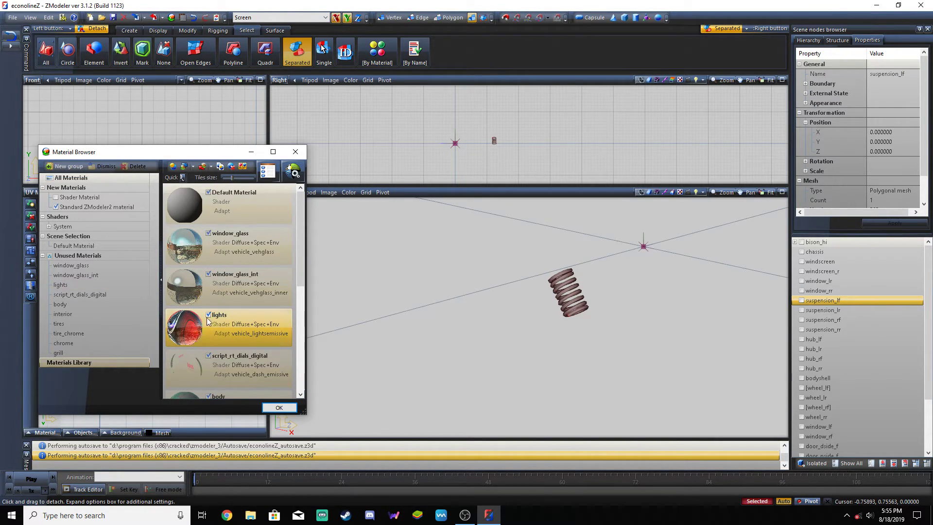
scroll(205, 320, down, 5)
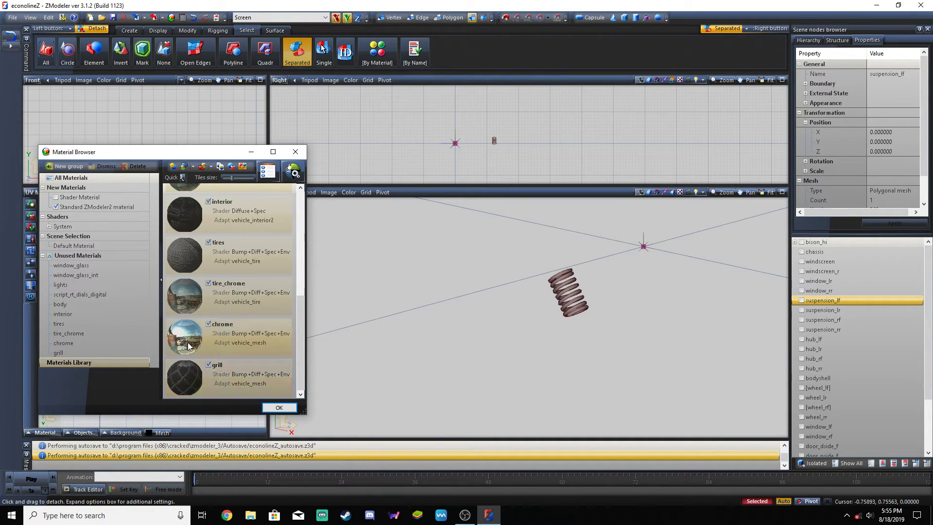
right_drag(512, 242, 607, 339)
drag(489, 275, 525, 316)
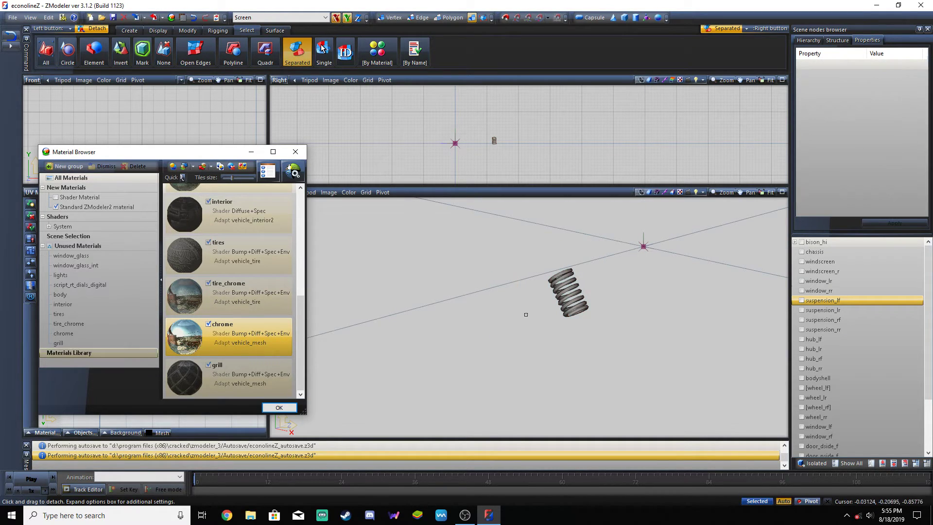
drag(520, 260, 663, 370)
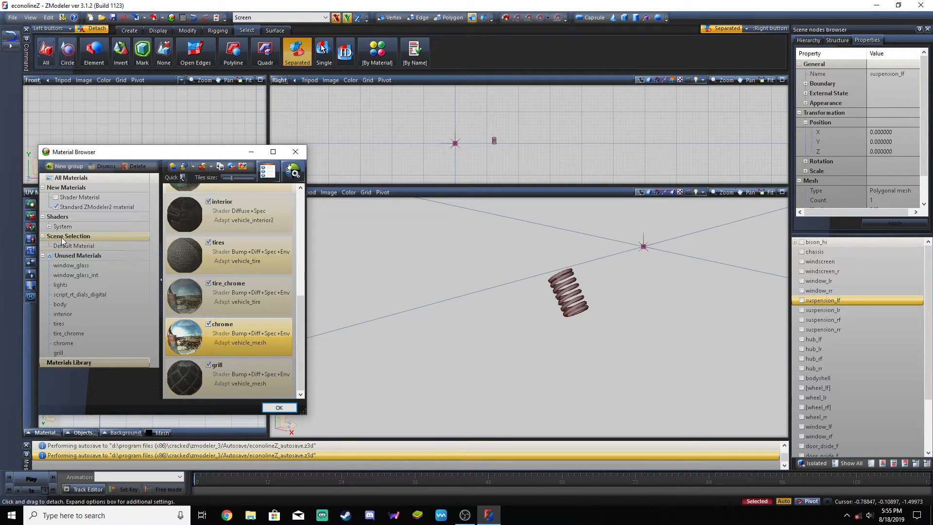
drag(184, 335, 95, 246)
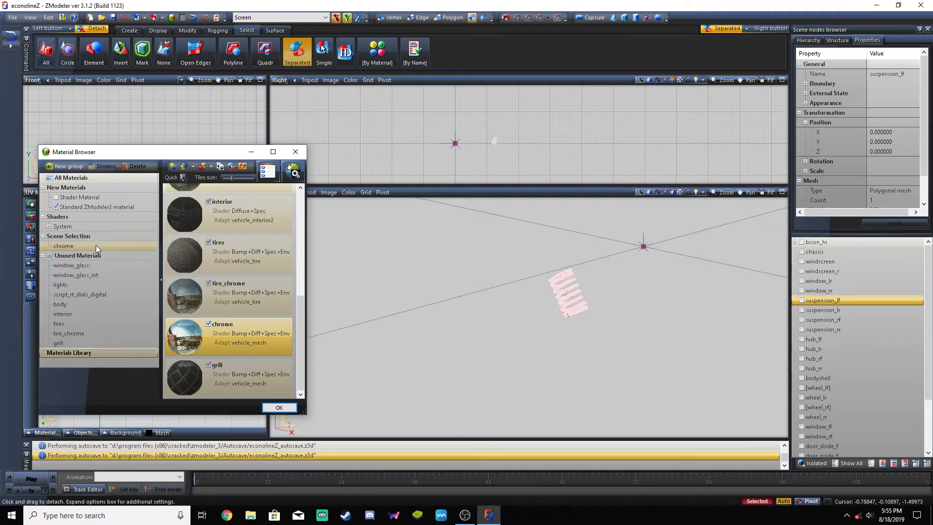
- Deselect the coil spring, check its chrome finish and close the Material Browser
right_click(616, 320)
mouse_move(589, 322)
middle_down()
mouse_move(639, 318)
mouse_move(585, 319)
mouse_move(596, 323)
middle_up()
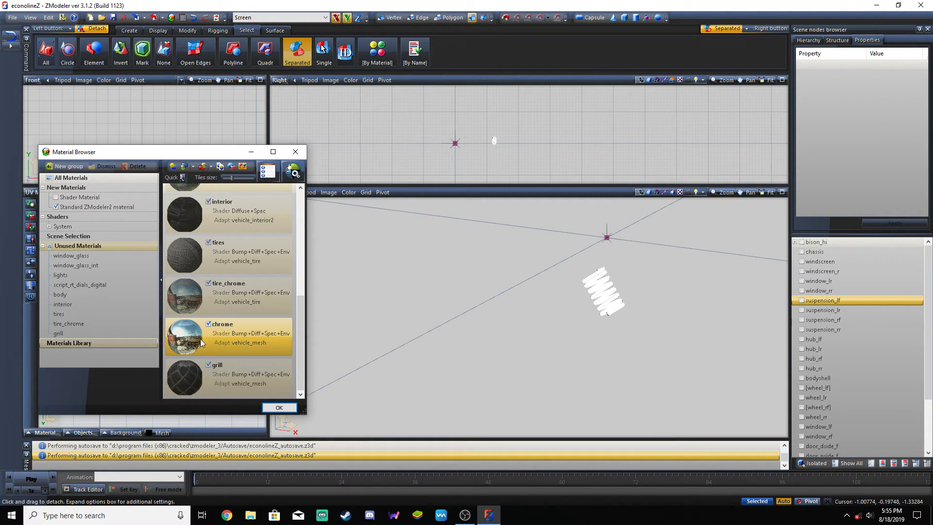
click(273, 409)
middle_drag(510, 325, 574, 324)
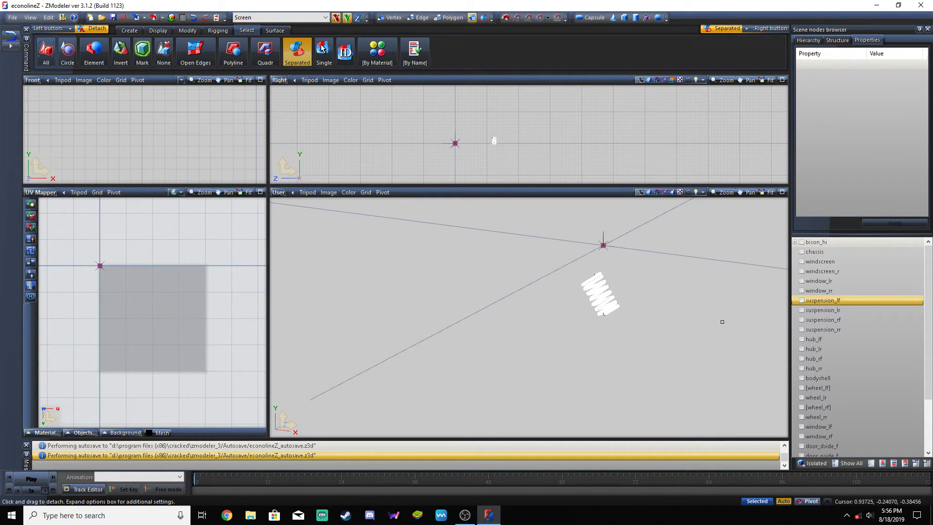
- Attach the chrome coil spring to the rest of suspension_lf, with suspension_lf shown again, and examine the joined part
click(187, 30)
click(61, 59)
click(600, 301)
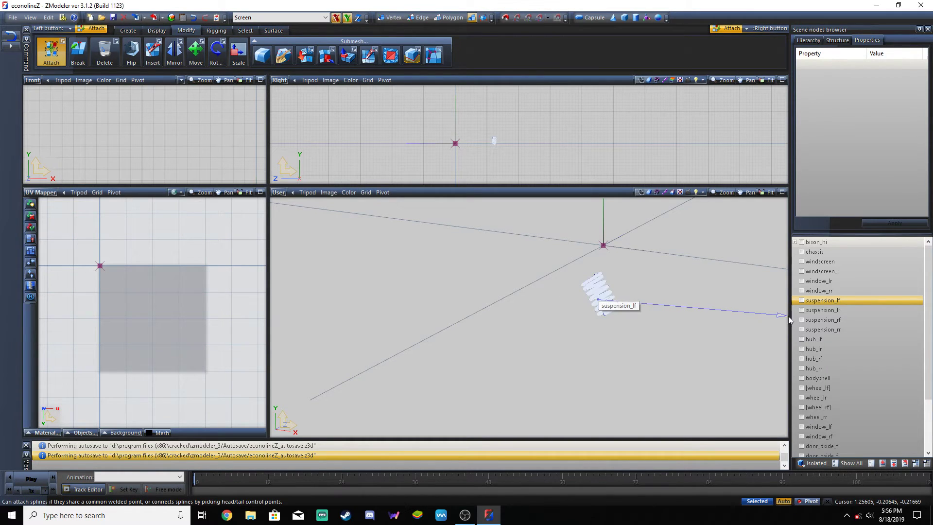
click(802, 301)
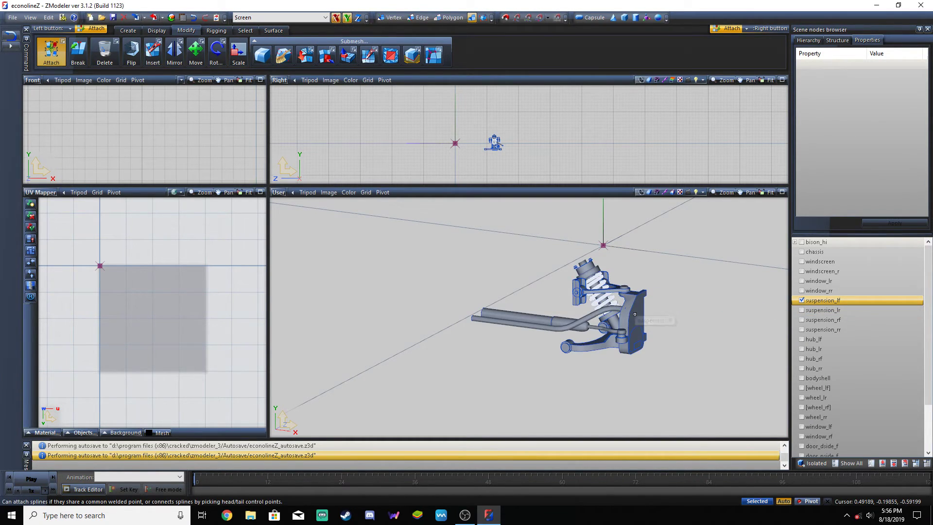
middle_drag(696, 315, 692, 310)
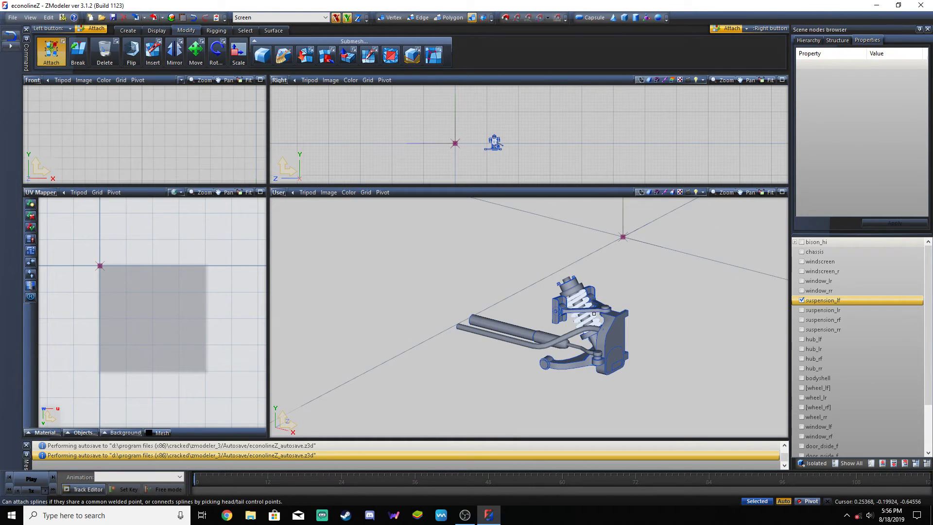
mouse_move(639, 303)
middle_down()
mouse_move(677, 315)
mouse_move(537, 358)
mouse_move(628, 299)
mouse_move(646, 352)
middle_up()
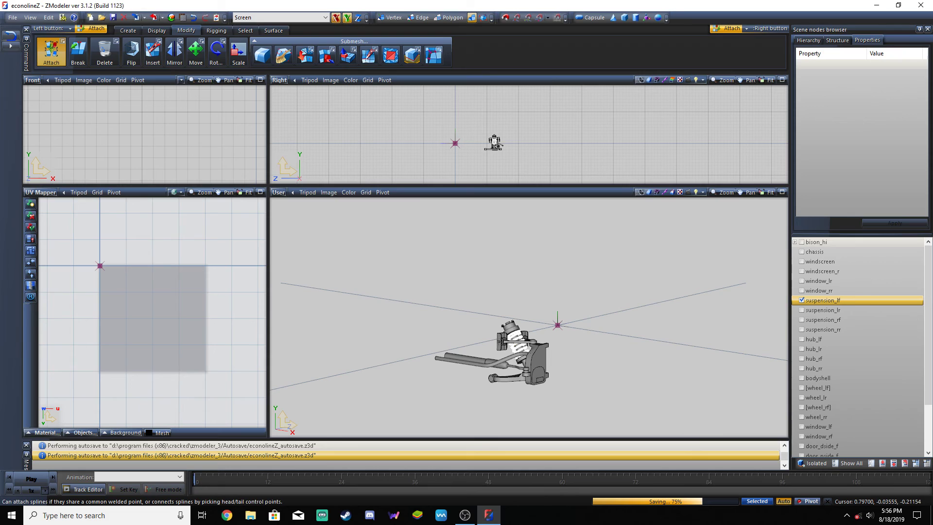
drag(614, 344, 632, 372)
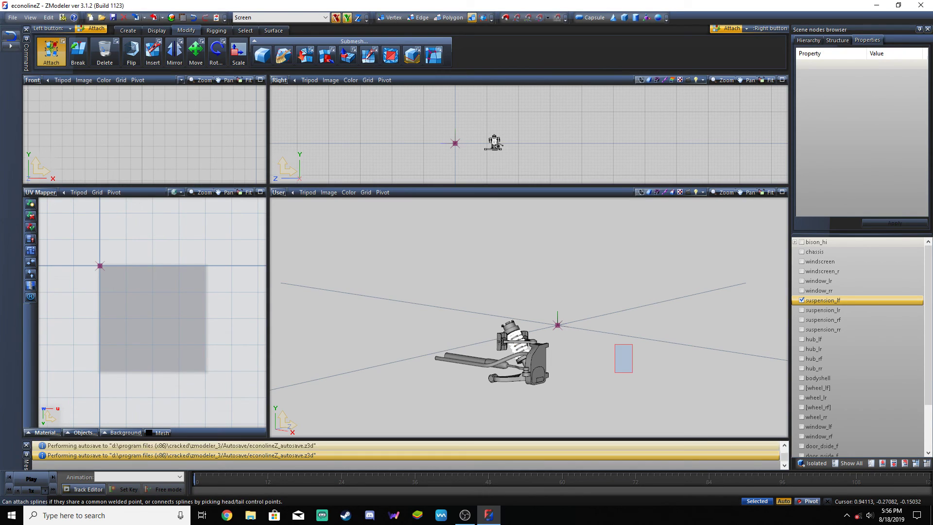